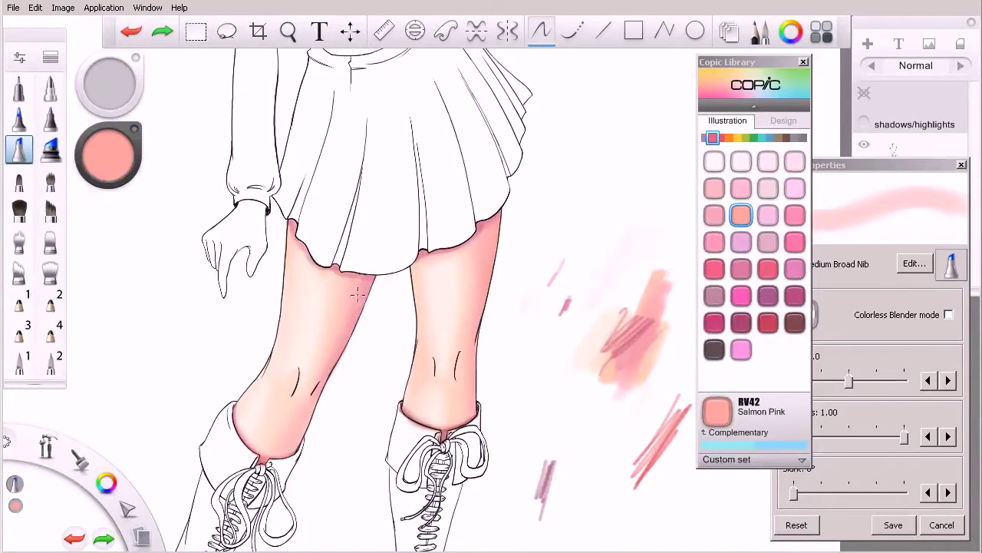
Step: Shade the inner side of the left leg with Salmon Pink RV42 and blend it using the colorless blender
left_click_drag(331, 366, 348, 321)
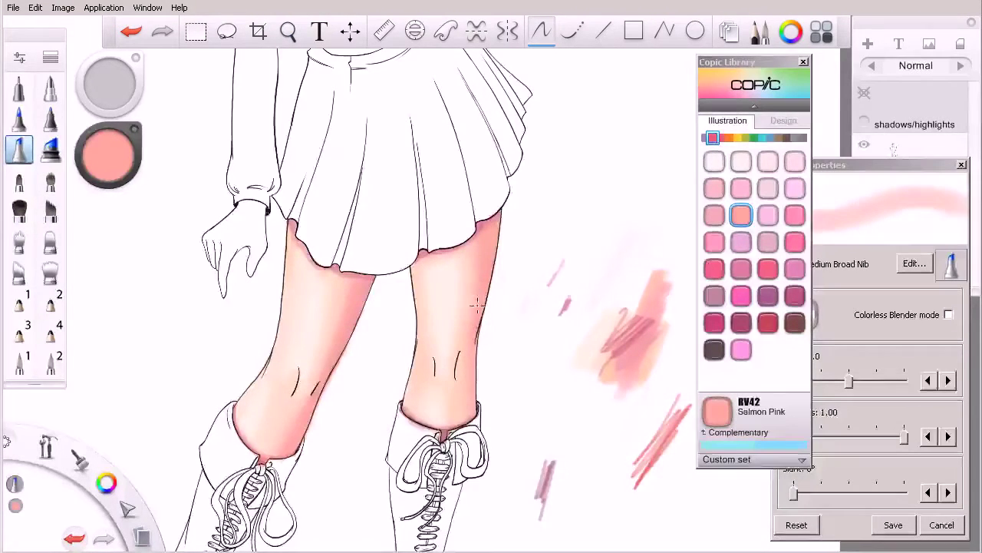
left_click(863, 94)
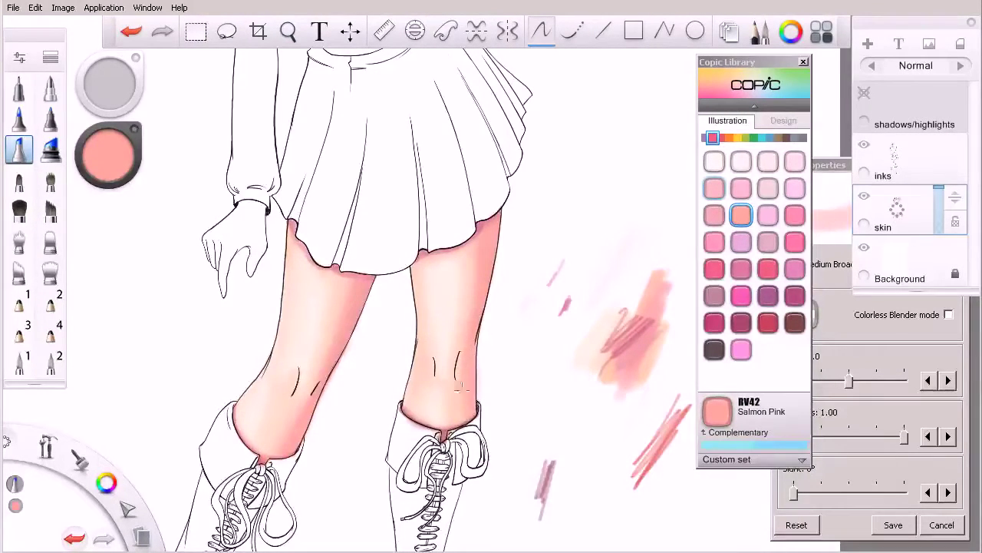
left_click(816, 313)
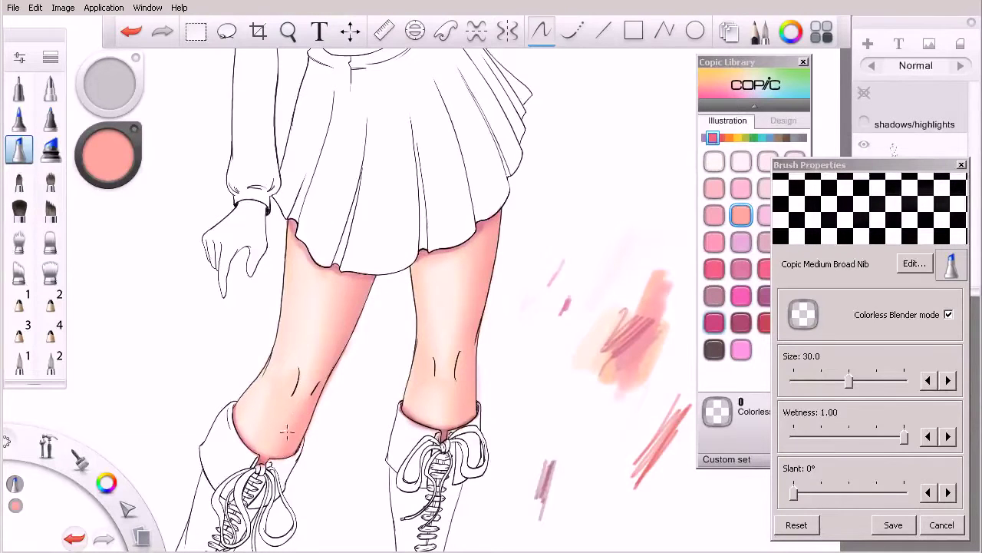
Step: Show the shadows/highlights layer and shade the left leg's outer edge in Salmon Pink RV42 with the colorless blender off
left_click(949, 314)
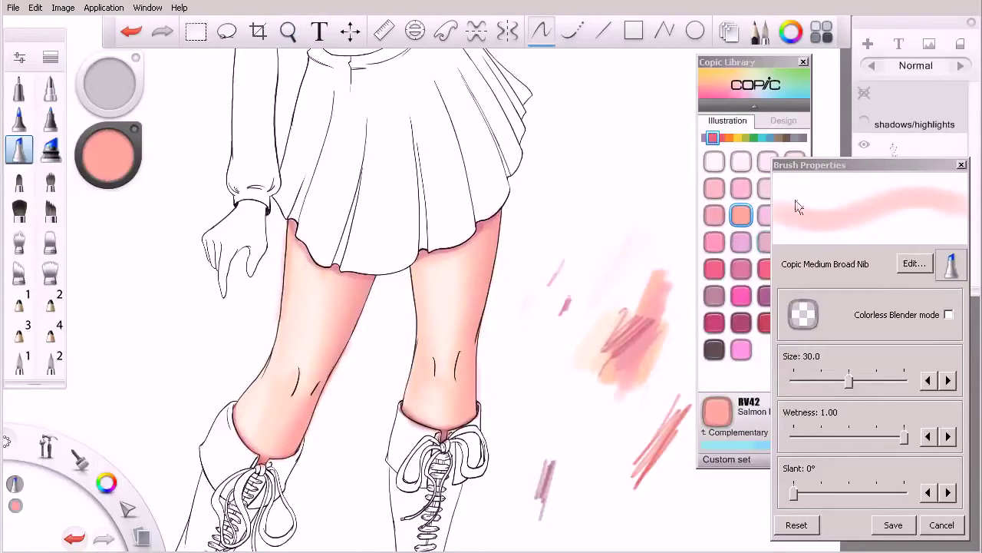
left_click(865, 94)
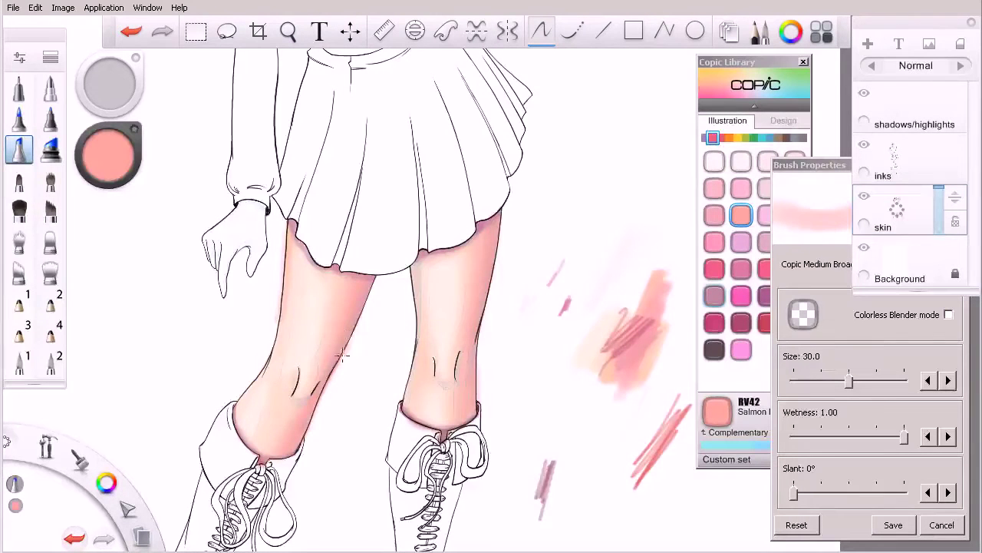
key("ctrl+z")
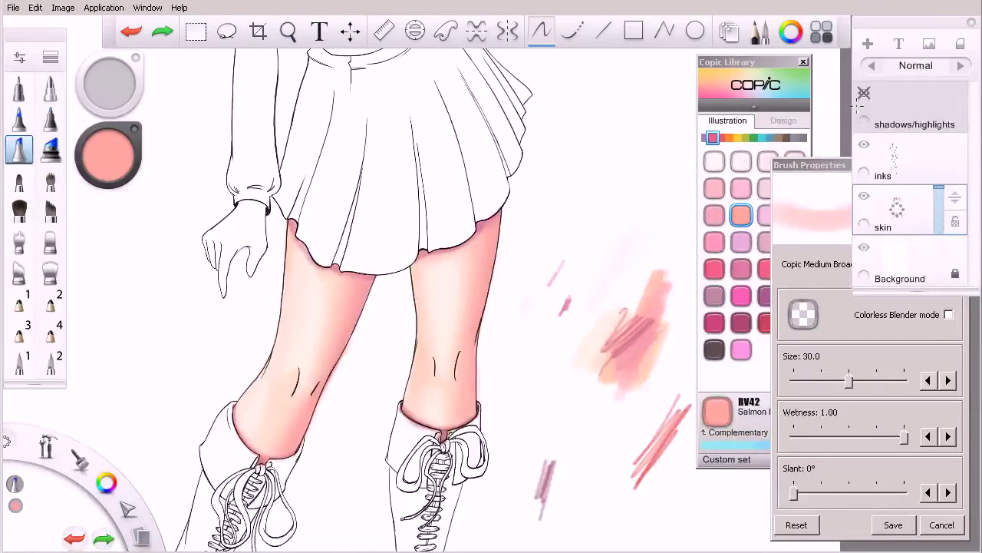
key("ctrl+y")
mouse_move(285, 301)
left_mouse_down()
mouse_move(234, 421)
mouse_move(269, 359)
mouse_move(285, 287)
mouse_move(282, 224)
left_mouse_up()
key("ctrl+z")
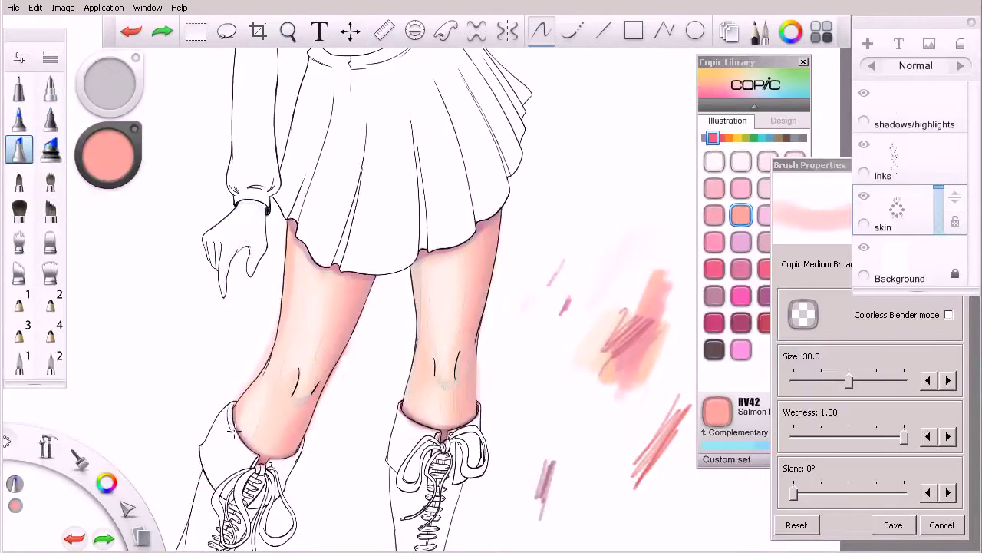
left_click_drag(257, 387, 284, 281)
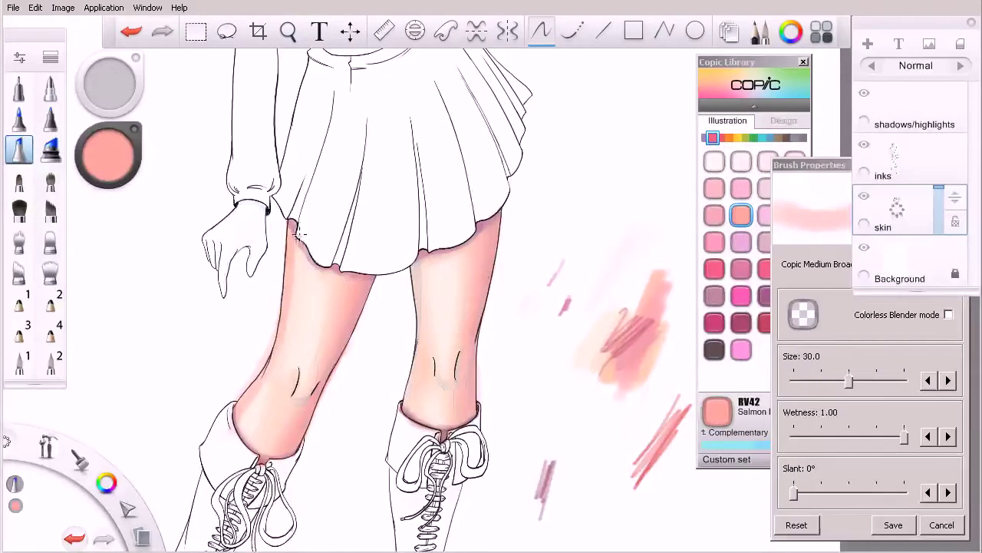
Step: Blend the left leg's shading with the colorless blender and erase colour spilled outside its outer outline down to the boot
left_click(917, 316)
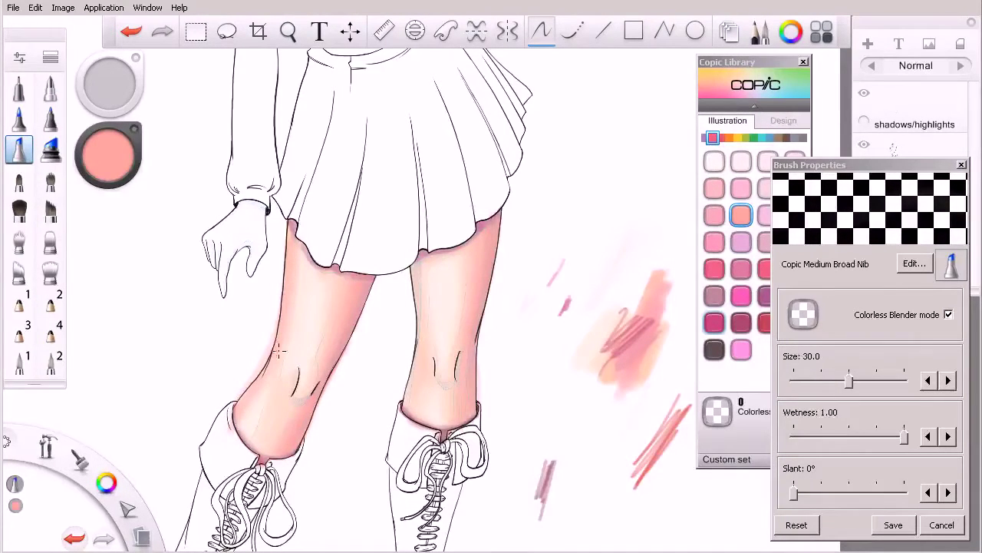
key("e")
mouse_move(271, 319)
left_mouse_down()
mouse_move(265, 351)
mouse_move(229, 399)
left_mouse_up()
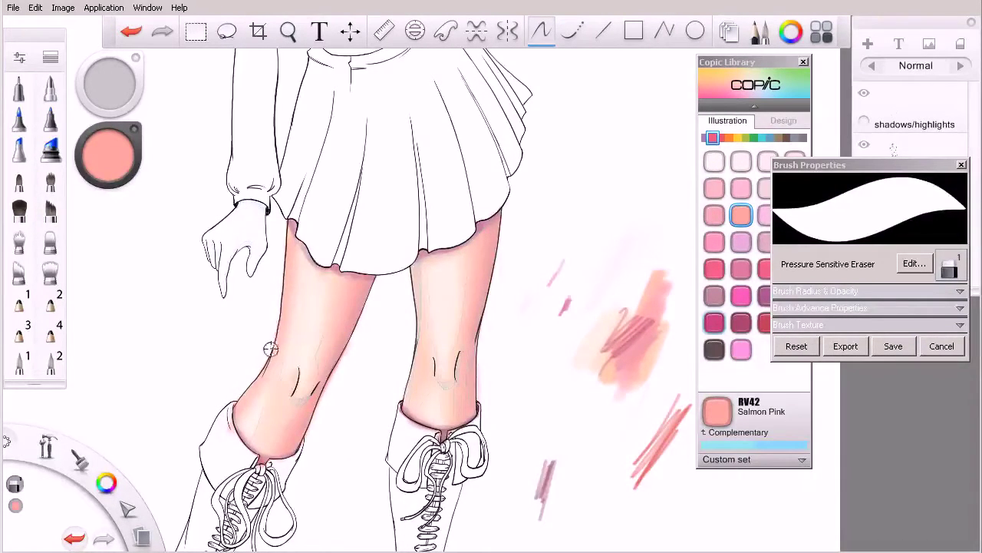
key("ctrl+z")
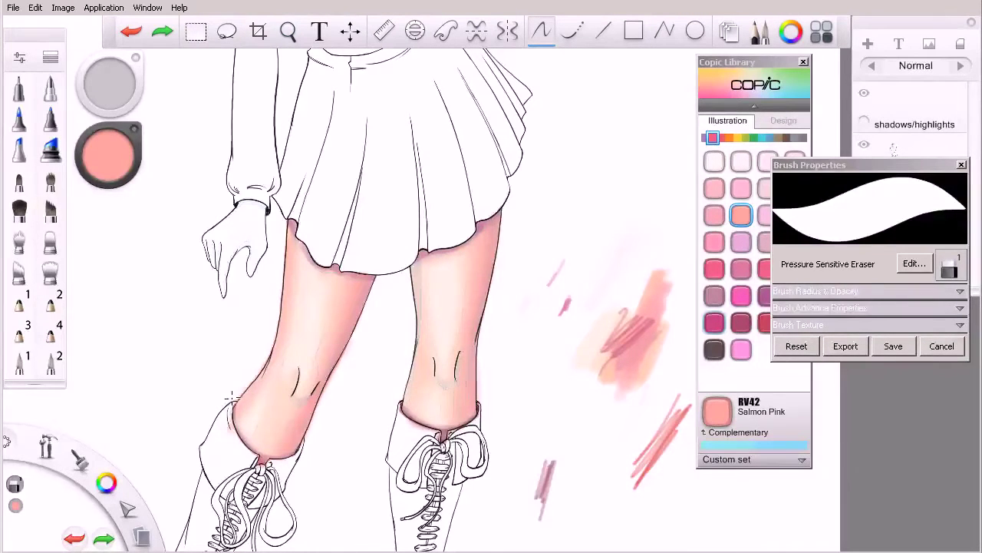
left_click_drag(231, 412, 240, 434)
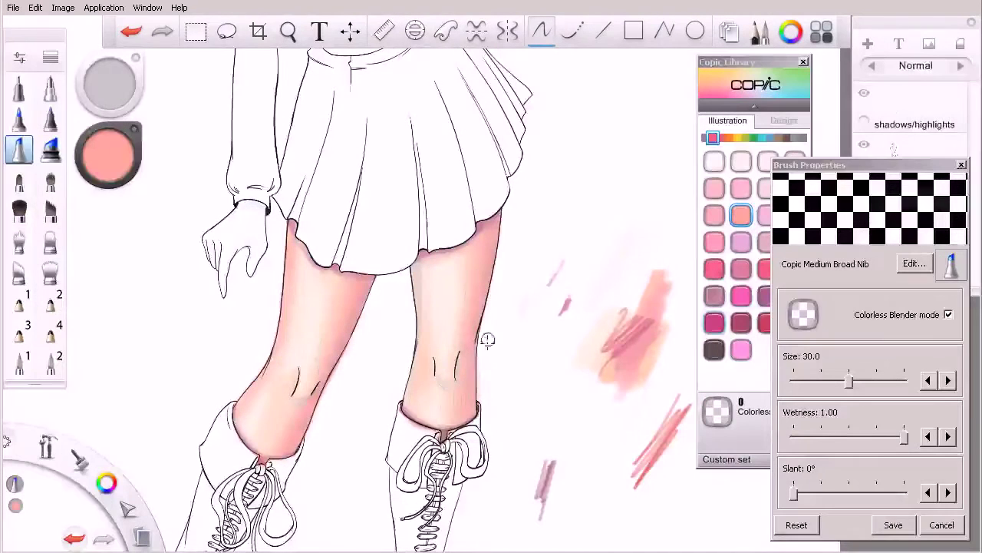
Step: Hide the shadows/highlights layer and shade the inner edge of the right leg with Salmon Pink RV42
left_click(865, 94)
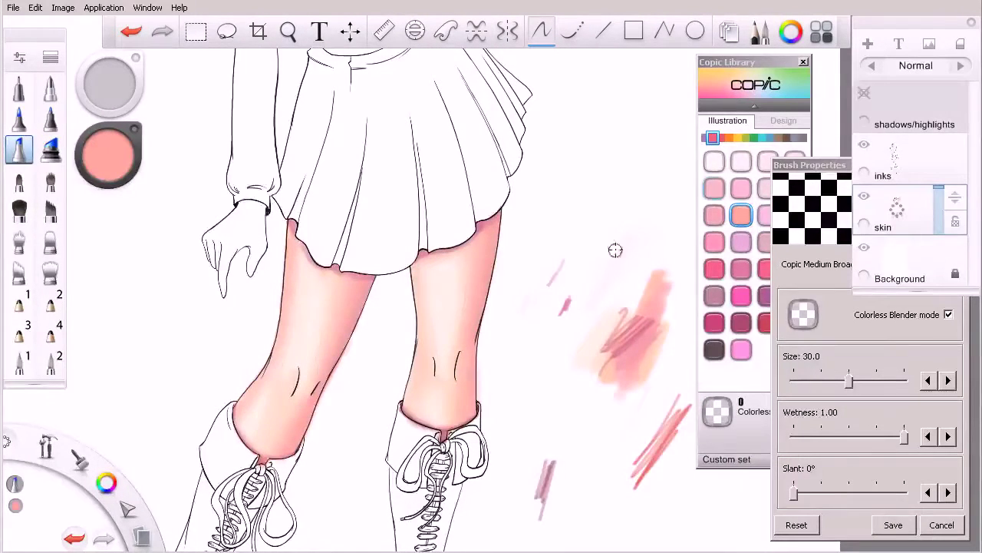
left_click(875, 320)
left_click(874, 319)
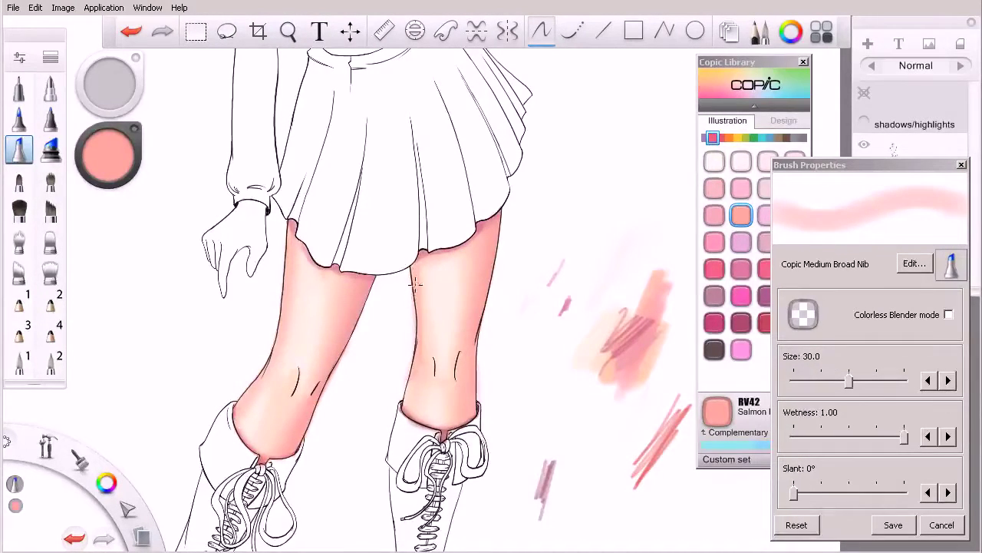
key("ctrl+z")
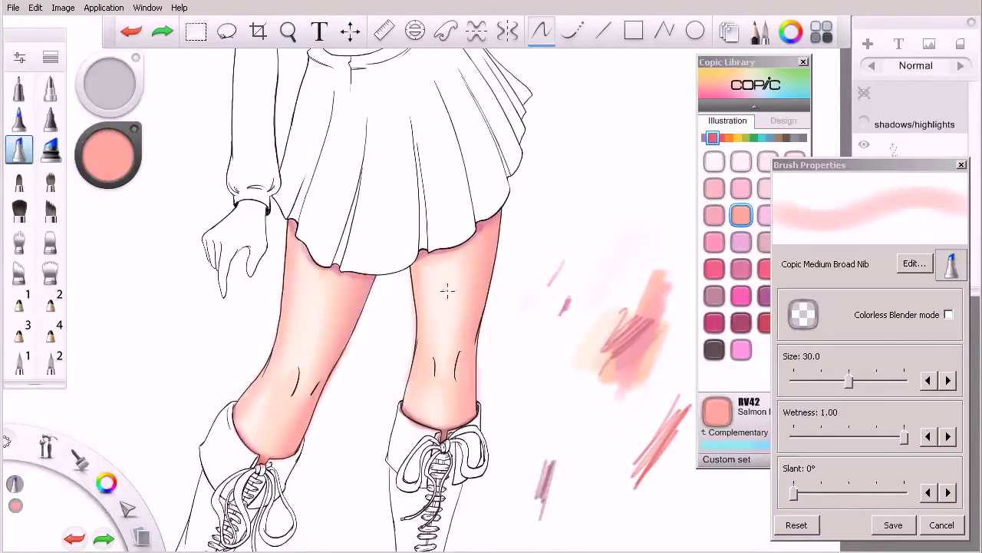
key("ctrl+z")
left_click_drag(413, 270, 418, 347)
left_click_drag(409, 382, 404, 407)
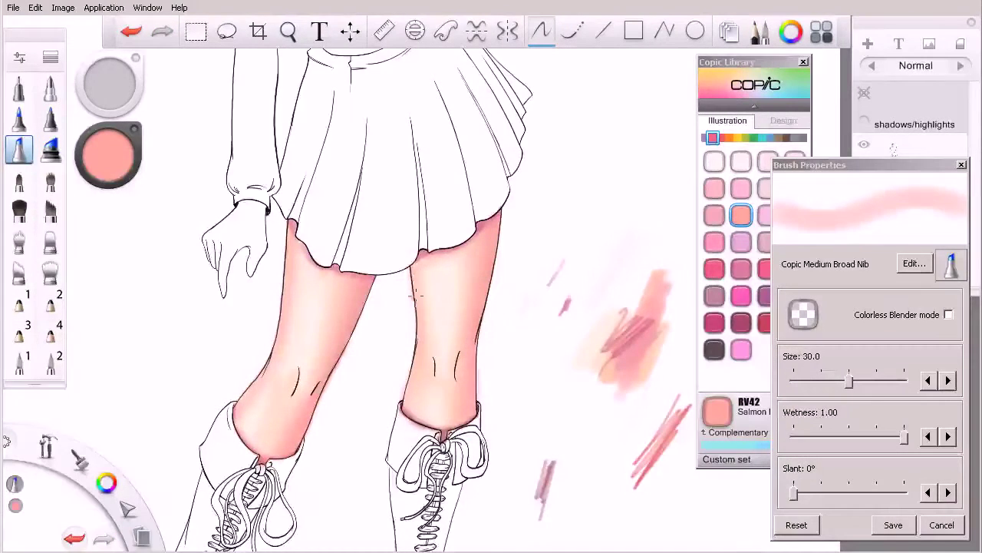
left_click_drag(417, 263, 421, 324)
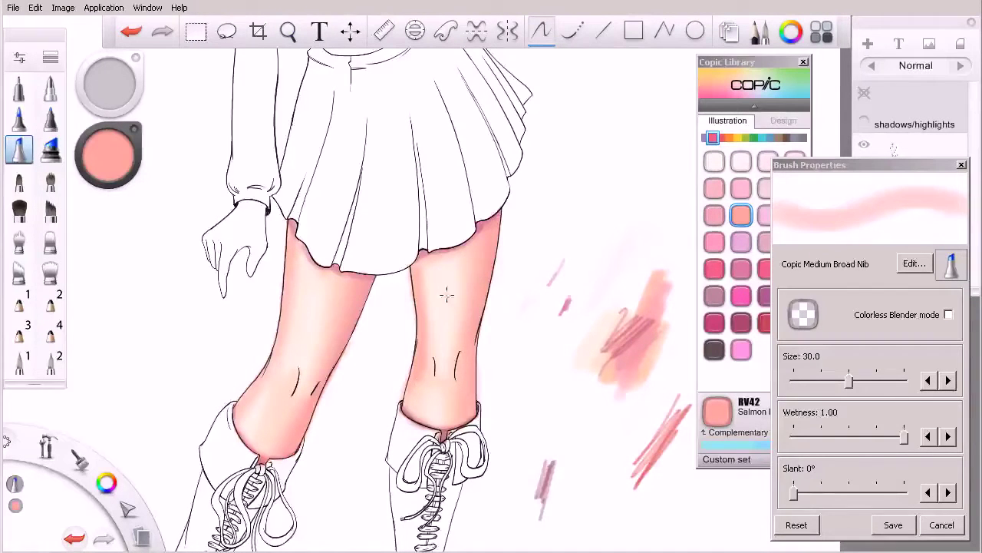
Step: Blend the shading above the right leg's knee with the colorless blender
left_click(894, 317)
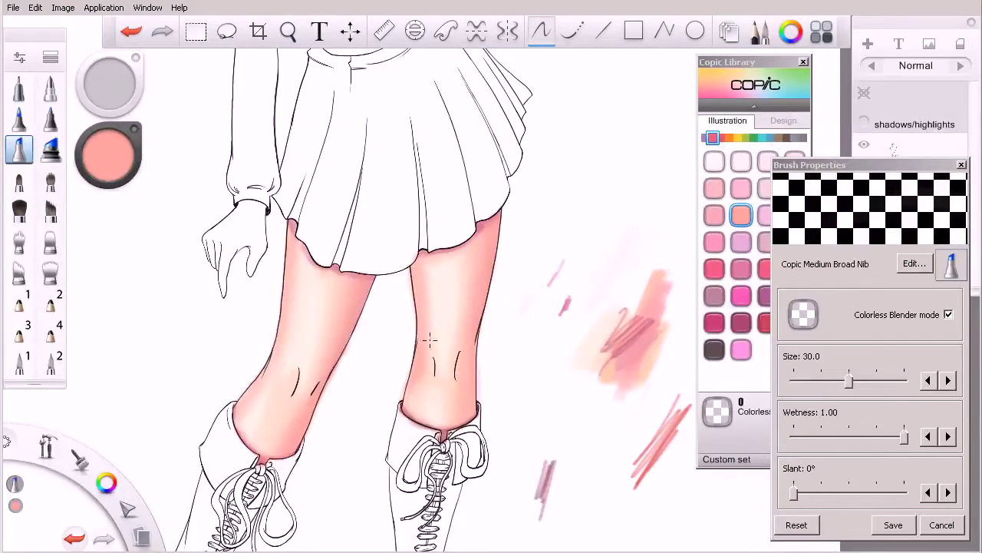
key("ctrl+z")
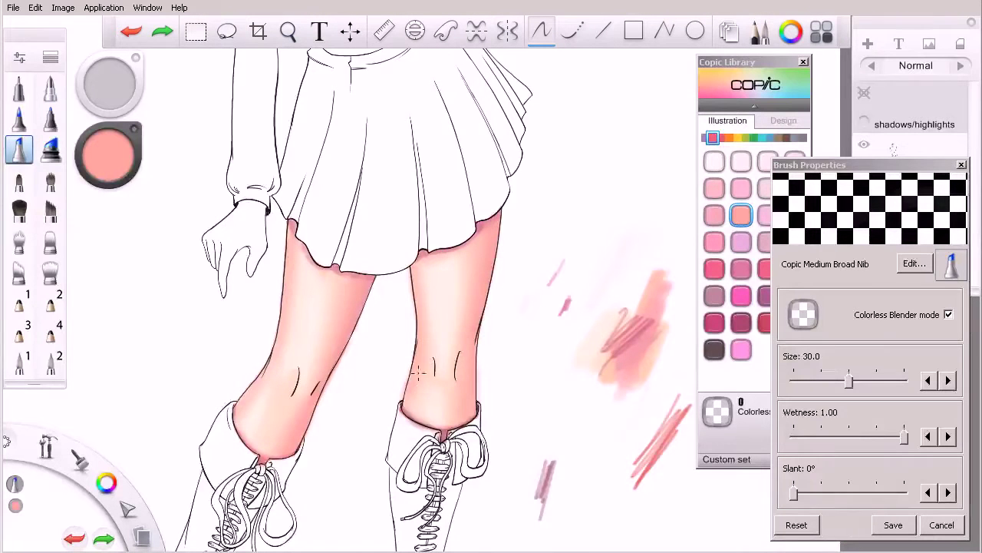
left_click_drag(427, 345, 458, 341)
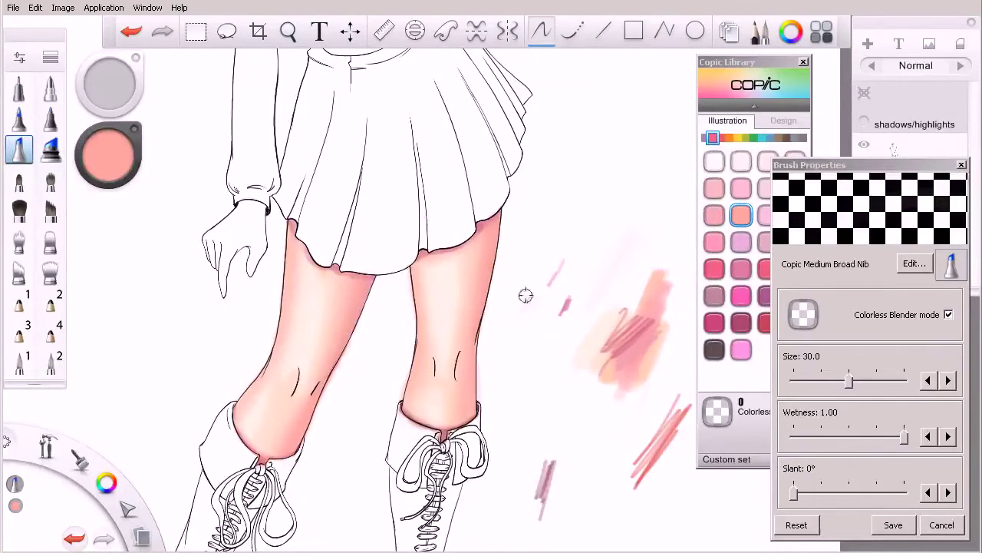
Step: Tint the lit skin areas of the legs with the yellowish colour YR20, with the colorless blender off
left_click_drag(711, 138, 728, 138)
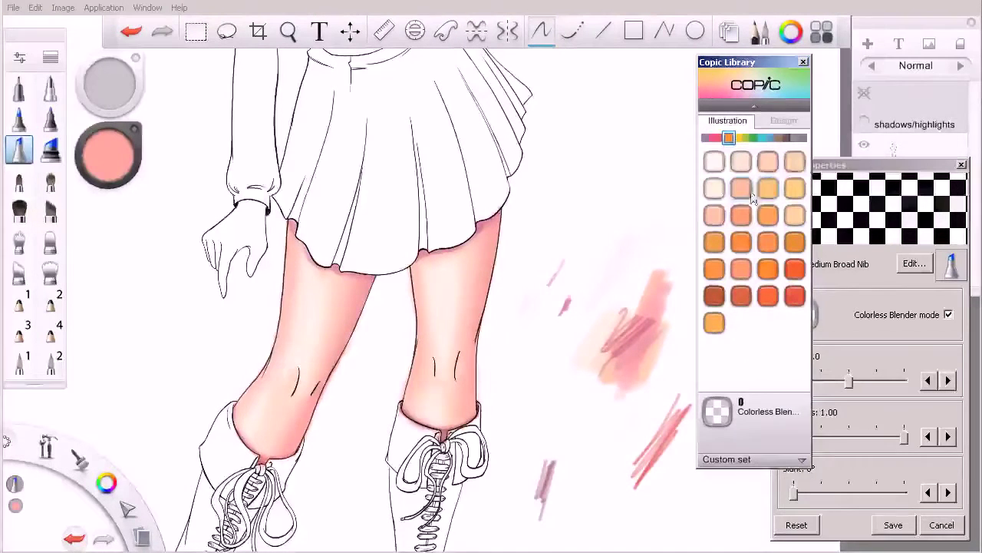
left_click(794, 162)
left_click(898, 316)
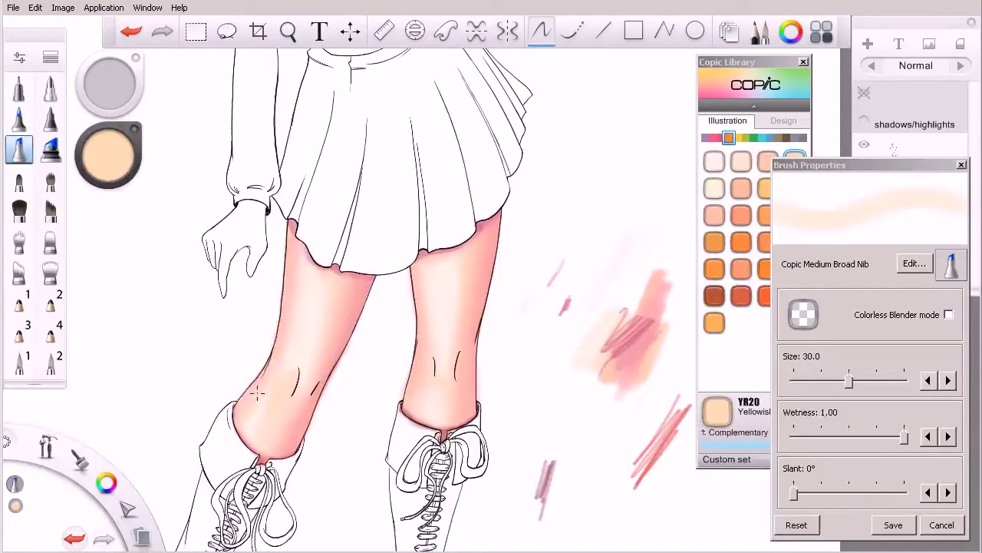
key("ctrl+z")
key("ctrl+y")
Step: Soften the skin below the left knee with Silk YR000 and blend it with the colorless blender
left_click(793, 107)
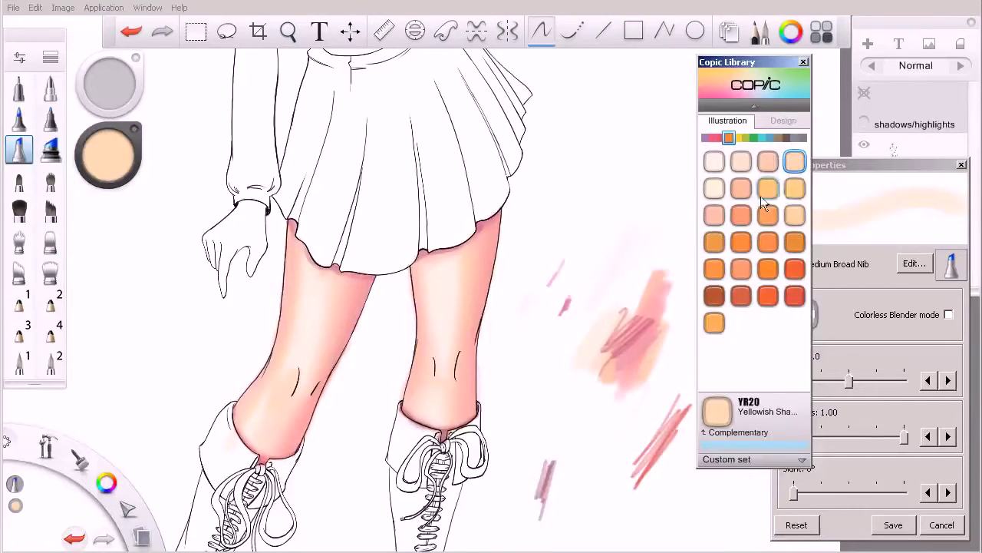
left_click(747, 164)
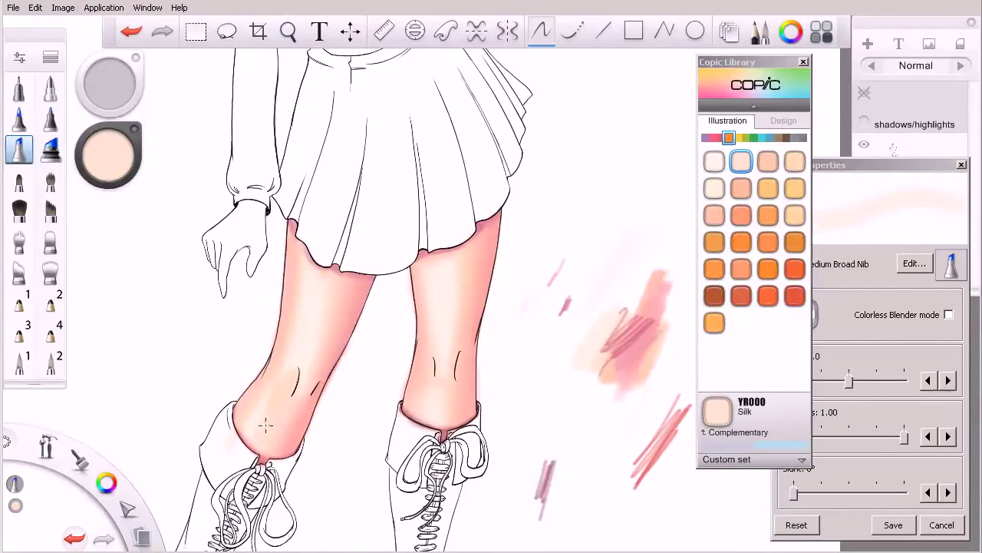
left_click(851, 321)
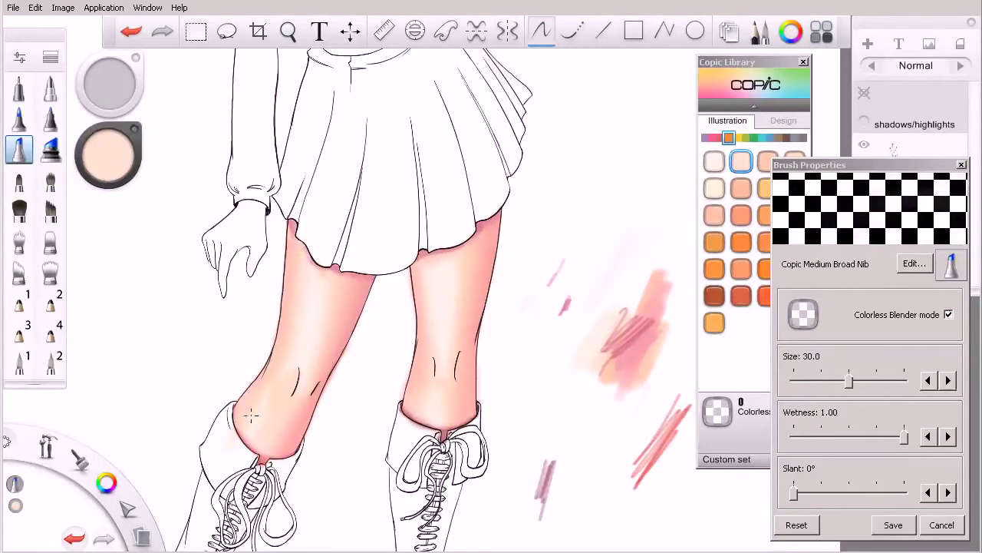
Step: Choose Flesh R02 with the colorless blender off and move the Copic Library closer to the drawing
left_click(722, 138)
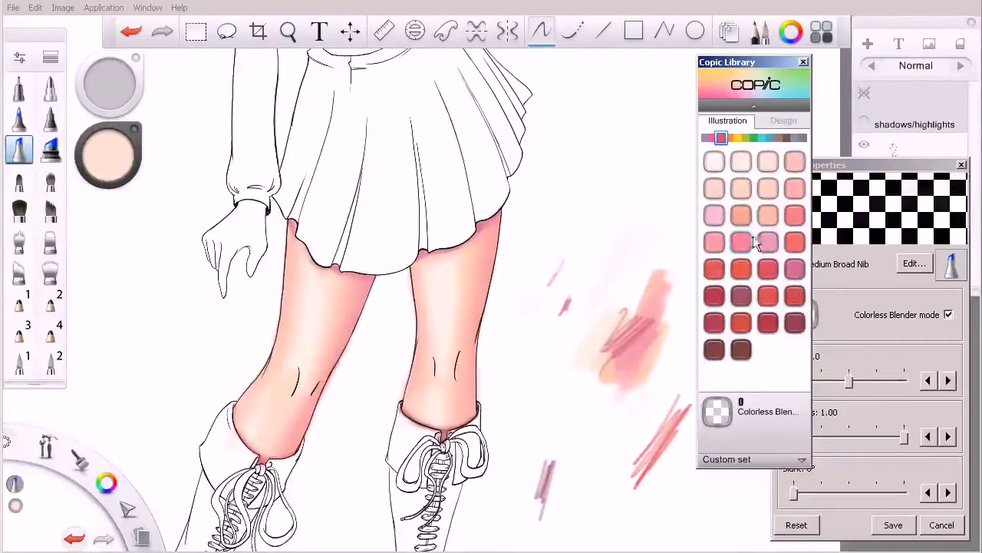
left_click(741, 215)
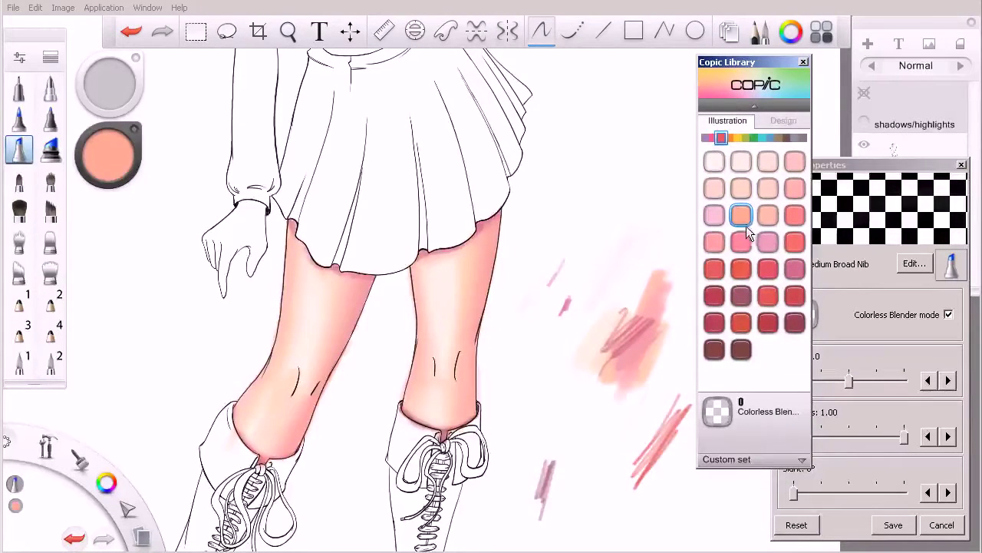
left_click(874, 316)
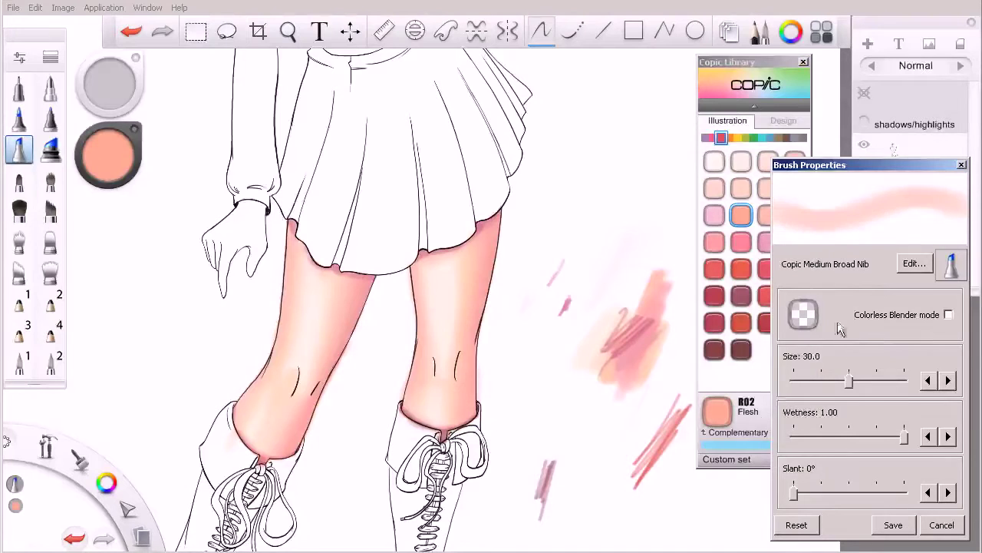
left_click_drag(761, 63, 727, 69)
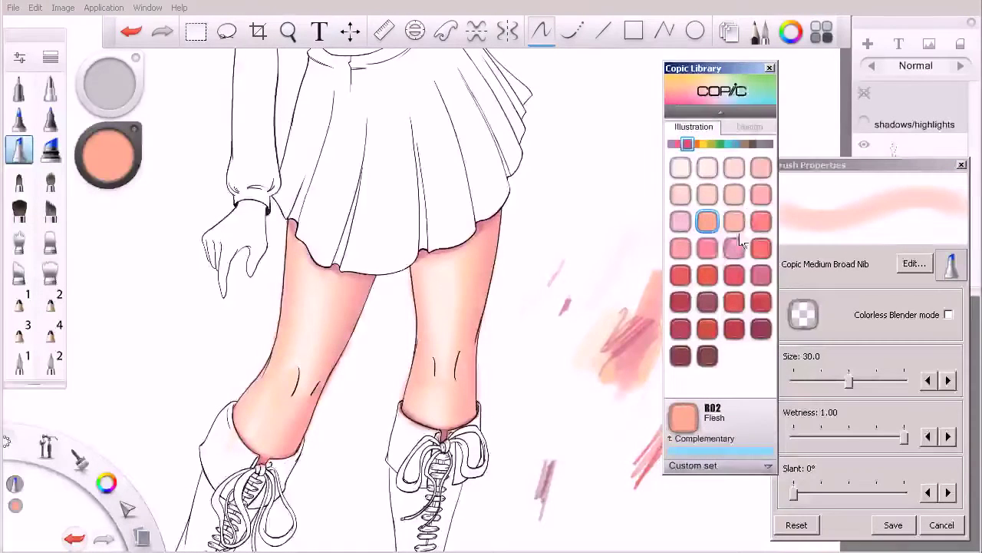
Step: Shade the outer edge of the right leg with Smoky Purple RV93
left_click(679, 144)
left_click(702, 222)
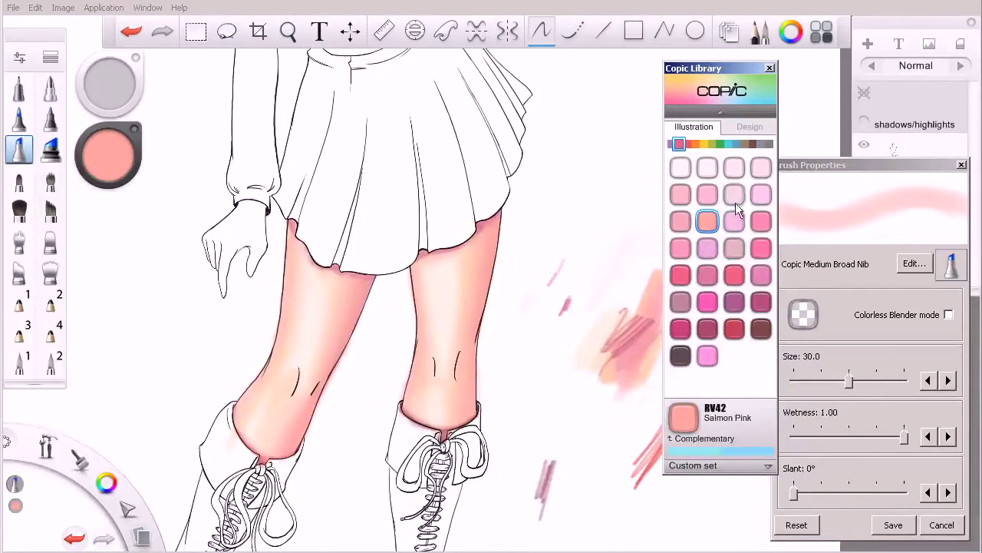
left_click(734, 248)
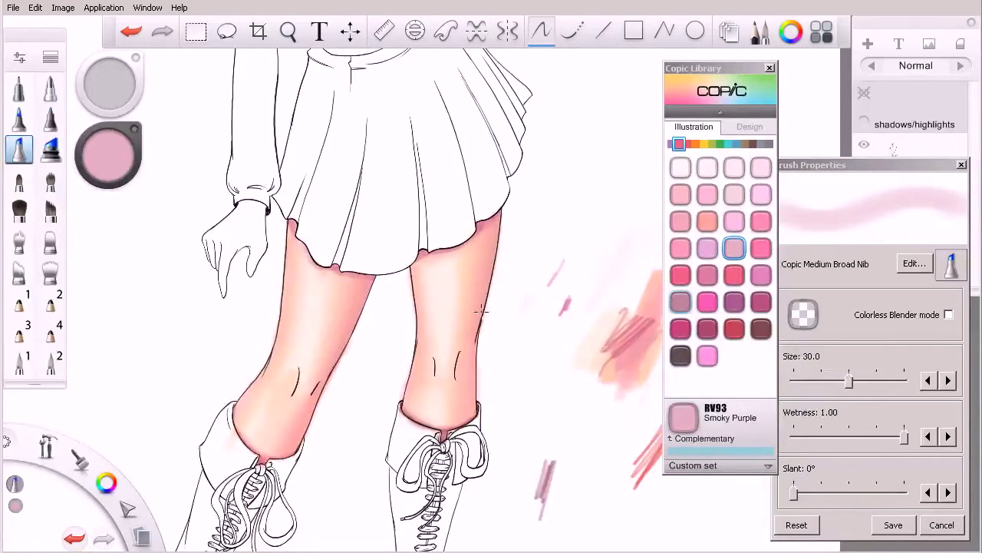
Step: Deepen the shadows along the right leg's outer edge and the left leg's inner edge with Dark Pink RV34
left_click(707, 275)
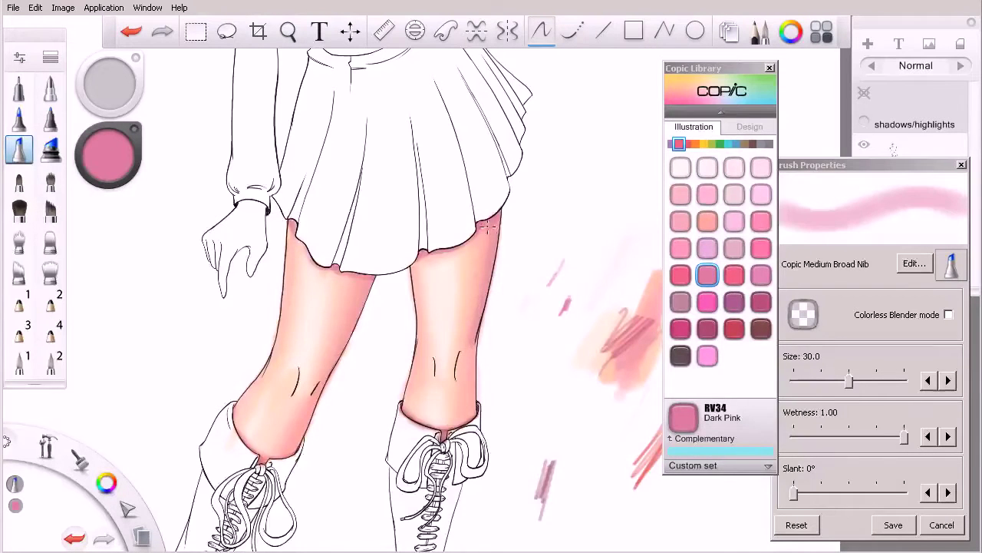
key("ctrl+z")
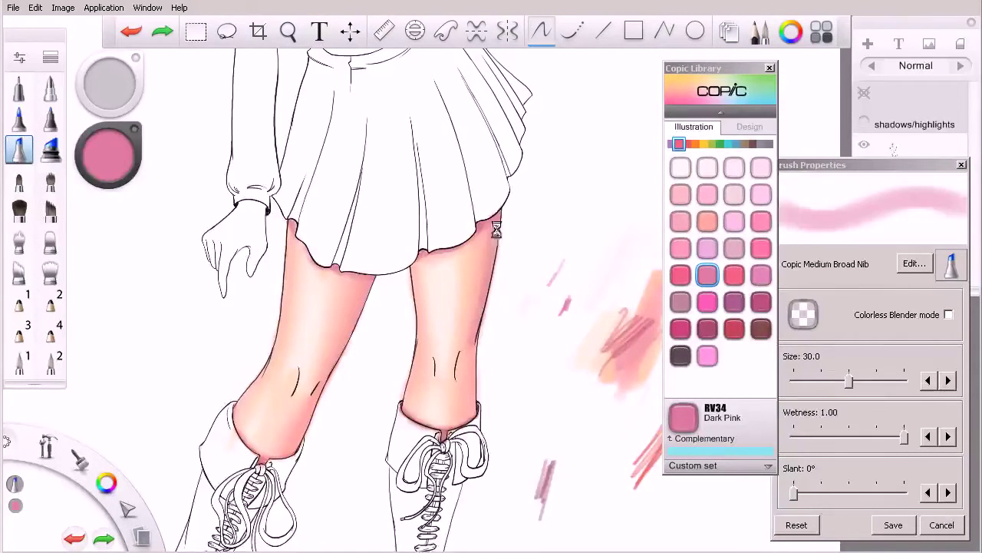
mouse_move(494, 224)
left_mouse_down()
mouse_move(470, 344)
mouse_move(473, 411)
left_mouse_up()
left_click_drag(372, 278, 293, 453)
Step: Examine the skin shading on the whole figure, including the face, upper body and legs
key("space")
left_click_drag(483, 298, 361, 368)
left_click_drag(532, 256, 500, 341)
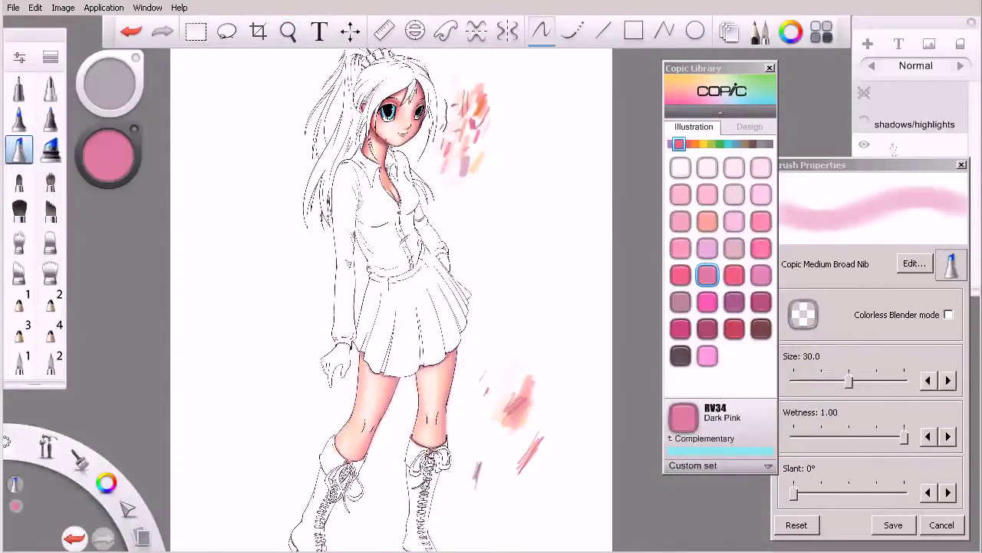
key("space")
left_click_drag(422, 265, 515, 241)
mouse_move(503, 325)
left_mouse_down()
mouse_move(515, 197)
mouse_move(471, 230)
left_mouse_up()
key("space")
left_click_drag(516, 201, 494, 353)
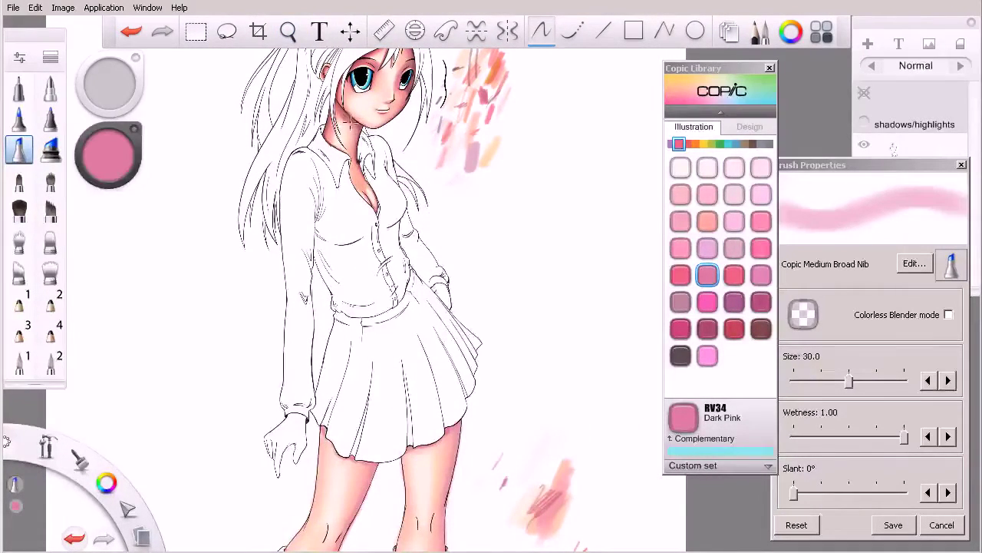
Step: Choose Currant R56 from the reds and test it with a stroke beside the legs
key("space")
left_click_drag(508, 356, 497, 188)
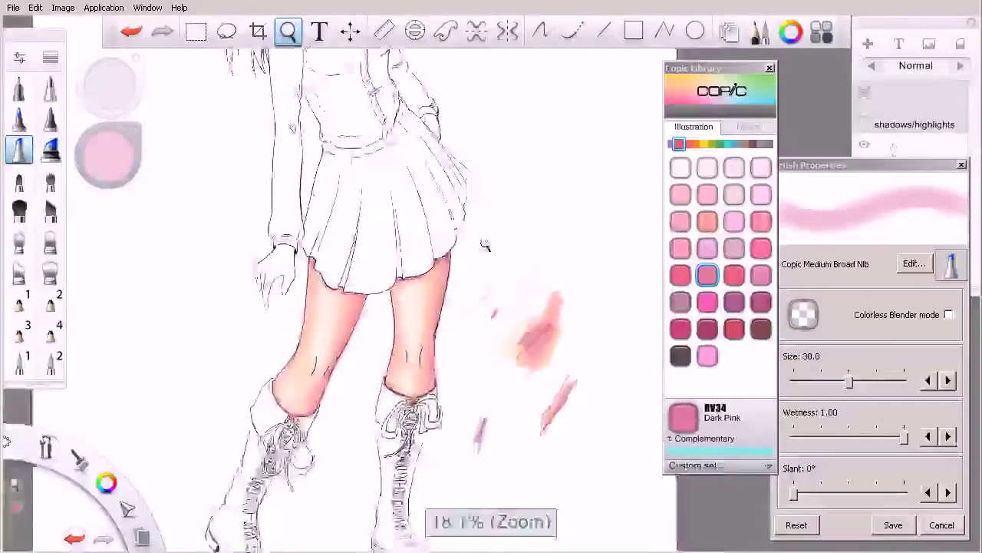
left_click_drag(475, 242, 574, 272)
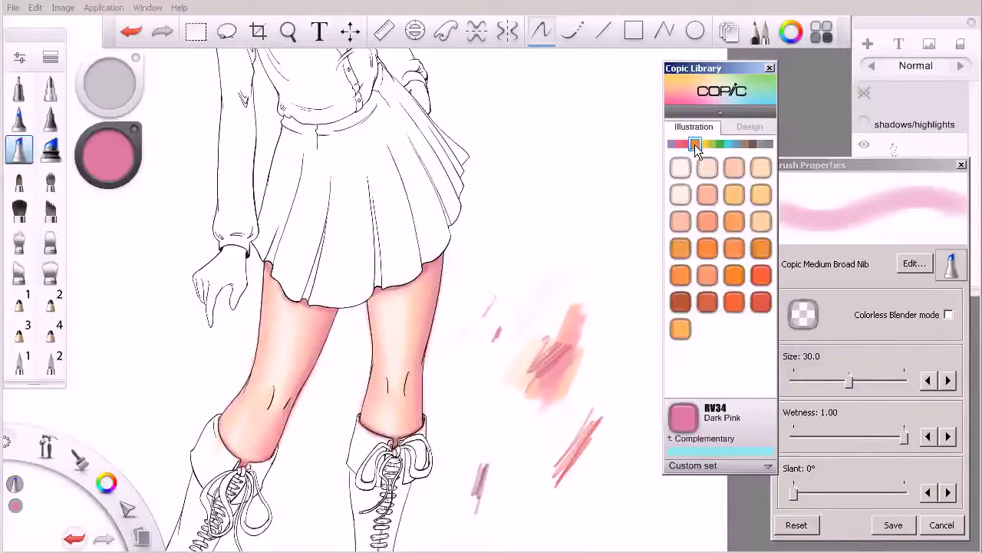
left_click(707, 306)
mouse_move(527, 345)
left_mouse_down()
mouse_move(504, 416)
mouse_move(522, 416)
mouse_move(535, 391)
left_mouse_up()
Step: Increase the marker size to 45 and shade the right leg's outer edge from skirt to boot with Currant
key("space")
left_click_drag(448, 198, 435, 266)
key("ctrl+z")
key("bracketright")
key("bracketright")
key("bracketright")
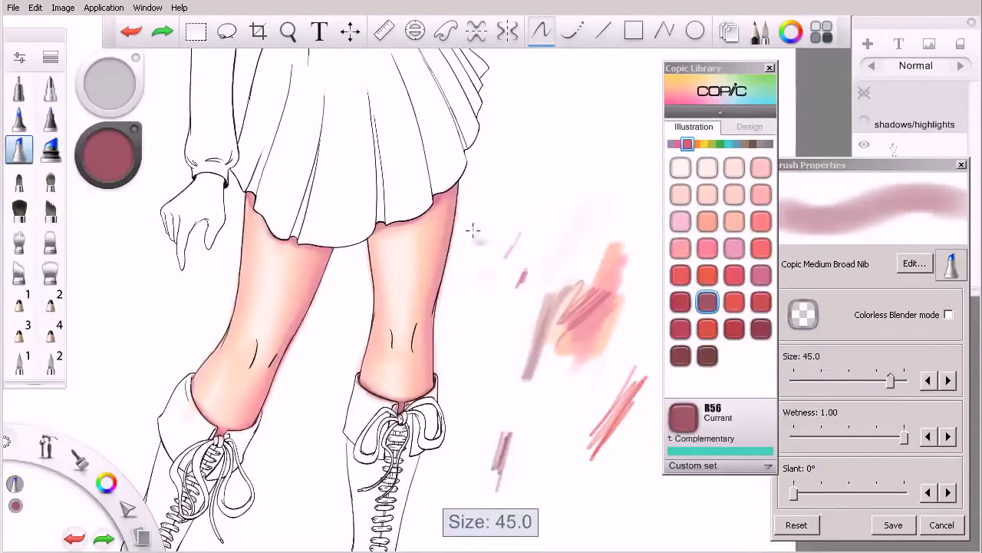
mouse_move(452, 188)
left_mouse_down()
mouse_move(432, 302)
mouse_move(422, 408)
left_mouse_up()
Step: Turn on the colorless blender and soften the Currant shading along the right leg's outer edge
left_click(917, 316)
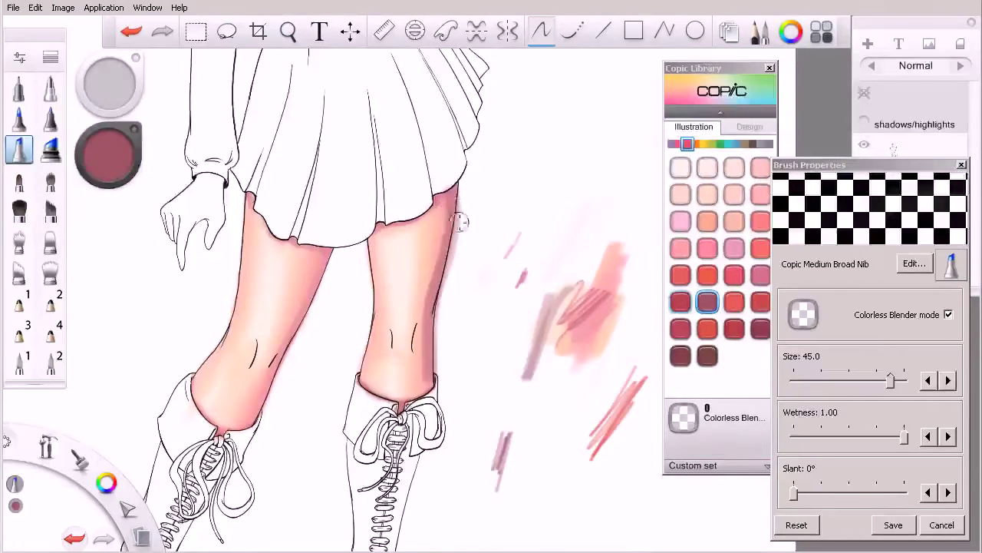
left_click_drag(447, 197, 424, 383)
left_click_drag(451, 193, 434, 304)
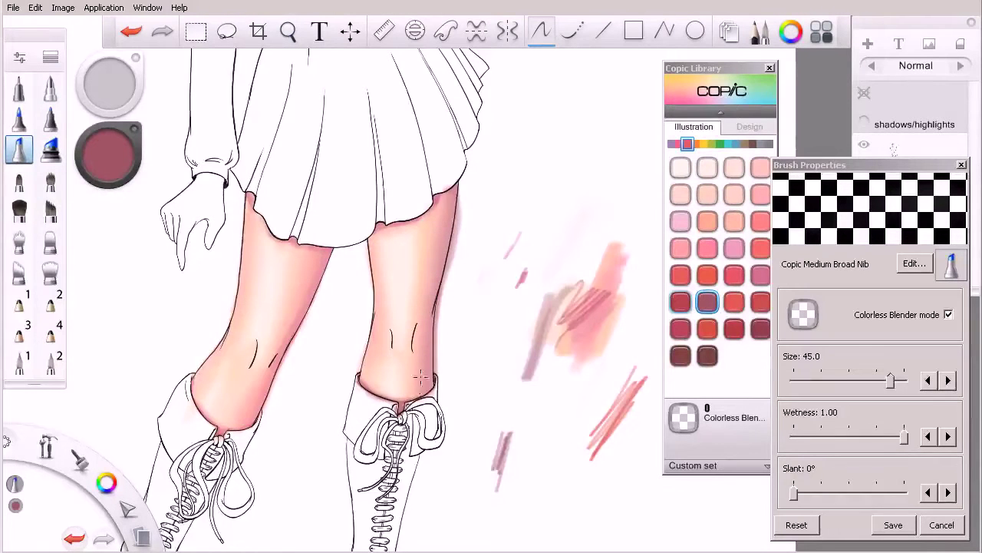
Step: Erase the colour that spills outside the right leg's outer outline and return to the Copic Medium Broad Nib
key("e")
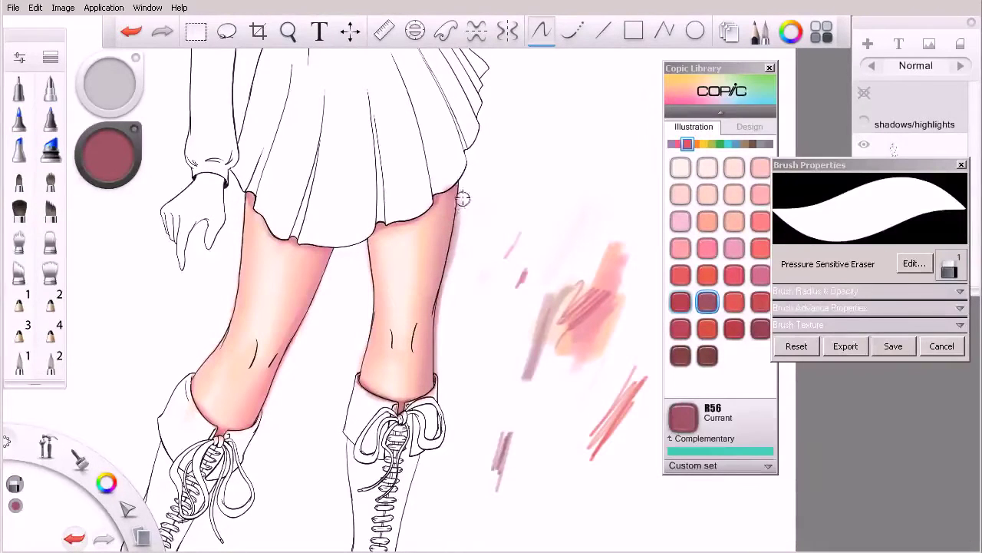
left_click_drag(460, 207, 439, 334)
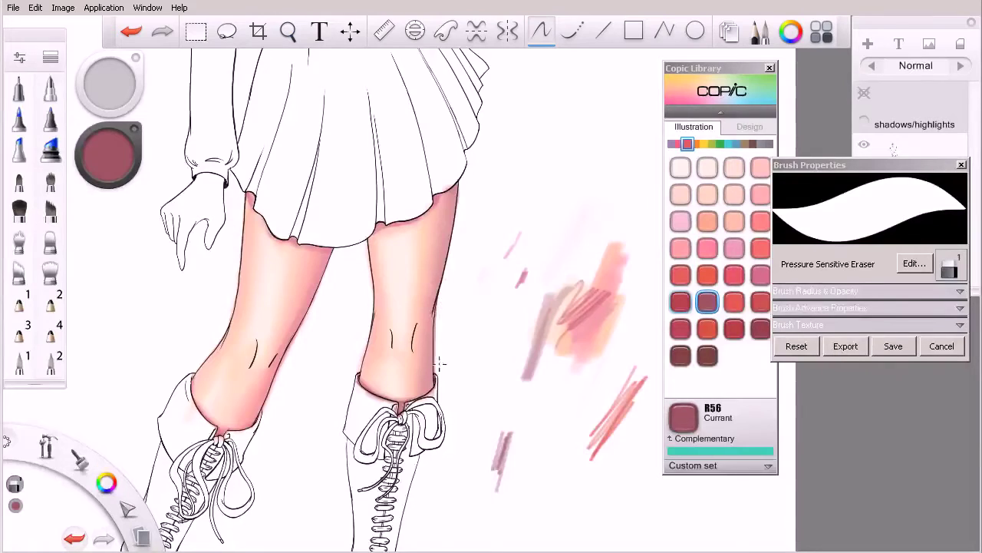
mouse_move(512, 309)
left_mouse_down()
mouse_move(443, 340)
mouse_move(495, 319)
mouse_move(497, 352)
mouse_move(558, 333)
left_mouse_up()
key("s")
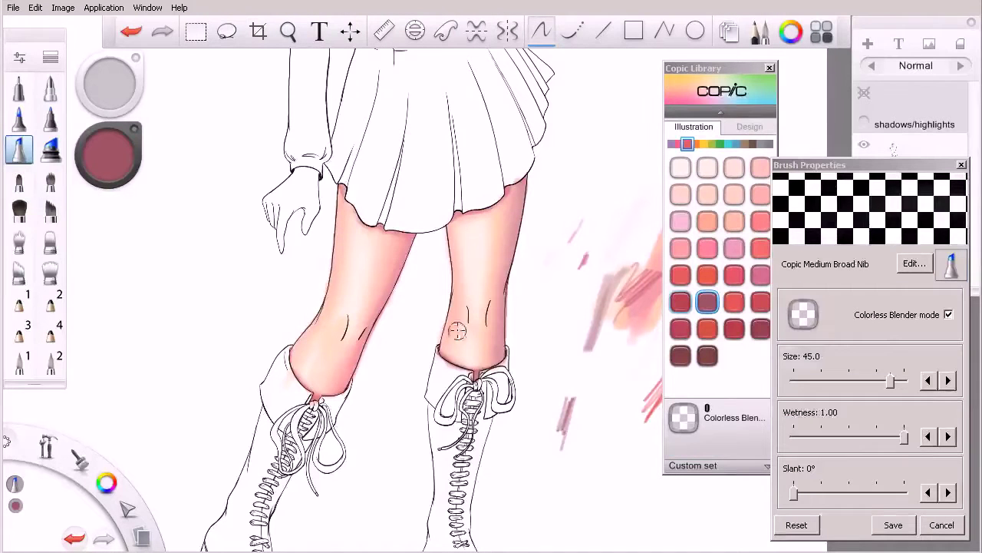
Step: Shade the left leg's inner edge with Currant and soften it with the colorless blender
left_click(903, 320)
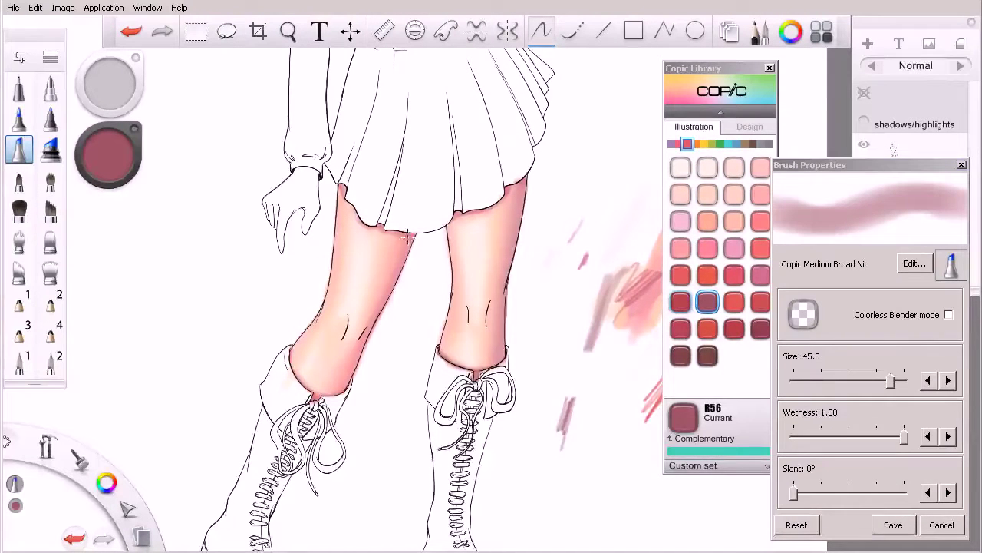
left_click_drag(408, 234, 345, 389)
left_click(906, 320)
mouse_move(405, 238)
left_mouse_down()
mouse_move(384, 288)
mouse_move(403, 238)
mouse_move(364, 335)
left_mouse_up()
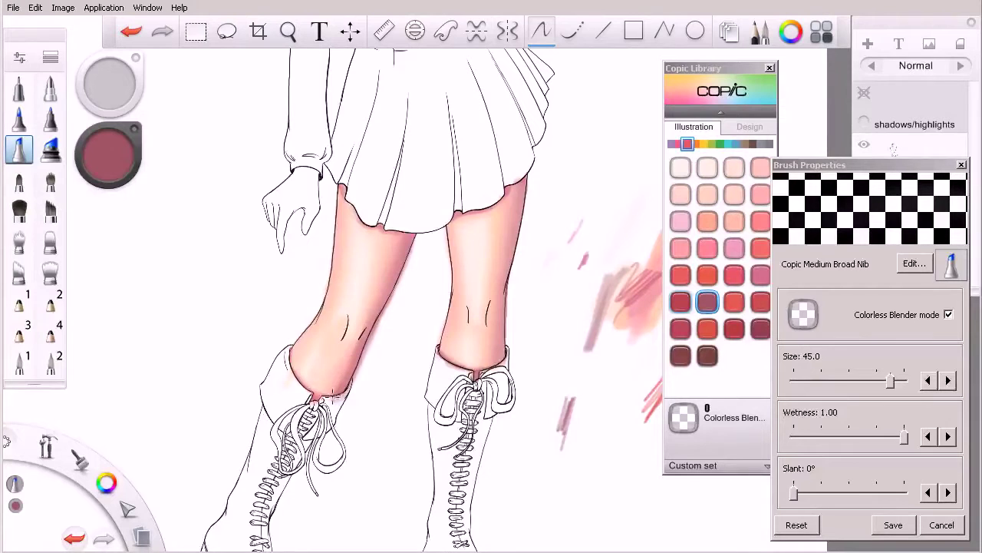
Step: Erase the colour that spills outside the left leg's inner outline, down to the boot cuff
key("e")
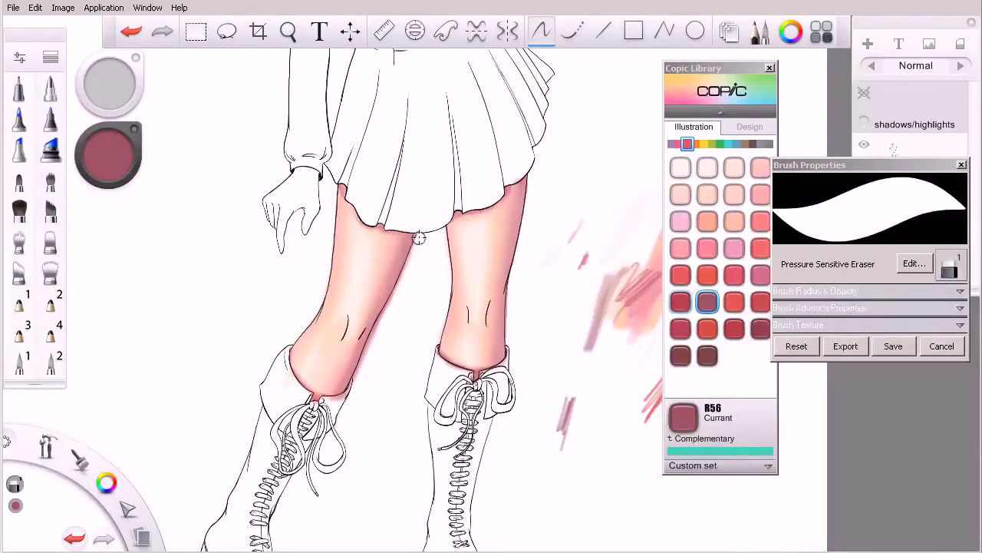
key("ctrl+z")
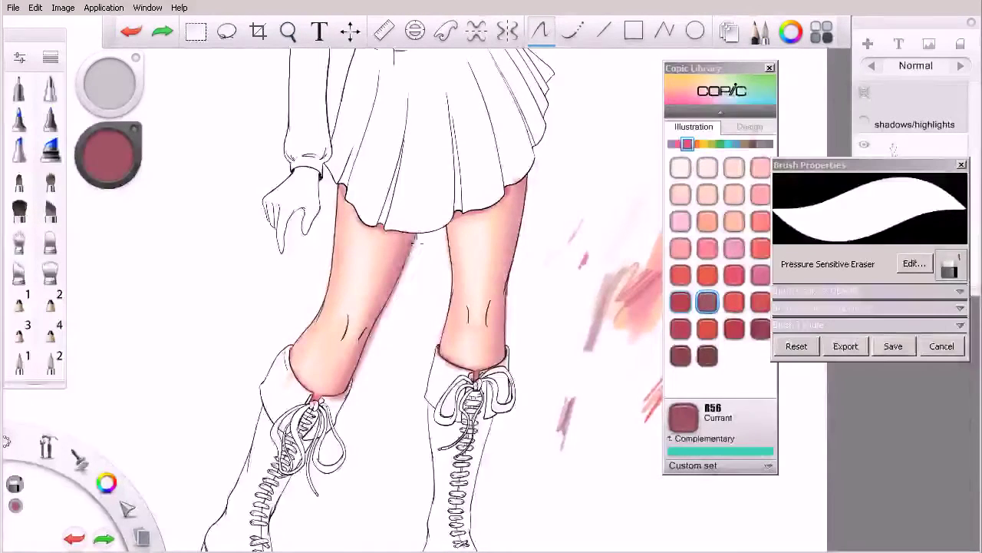
left_click_drag(397, 285, 345, 401)
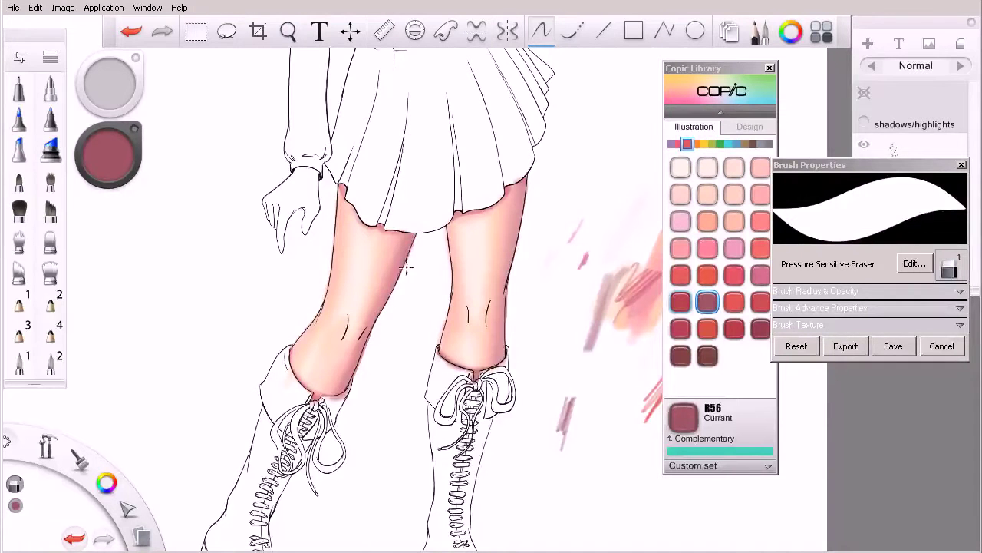
key("ctrl+z")
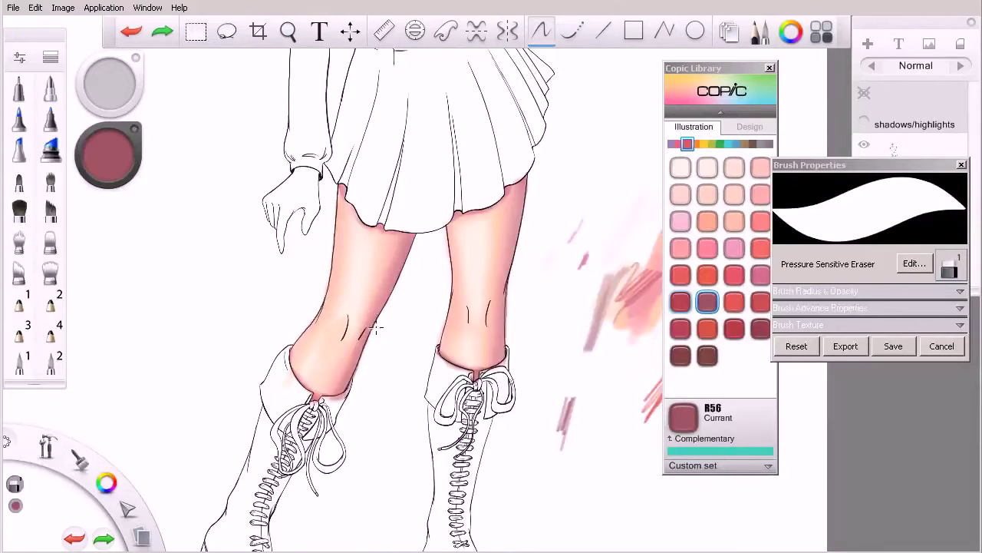
left_click_drag(349, 394, 341, 393)
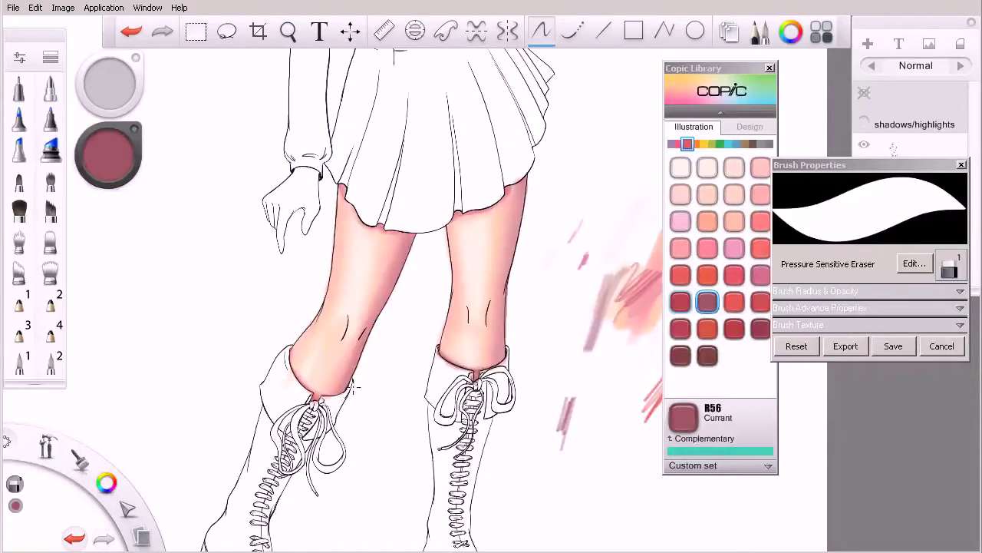
Step: Examine the skin shading on the whole figure and compare the legs with the face and chest
key("space")
left_click_drag(484, 309, 459, 305)
mouse_move(462, 343)
left_mouse_down()
mouse_move(466, 448)
mouse_move(460, 419)
mouse_move(405, 426)
left_mouse_up()
key("space")
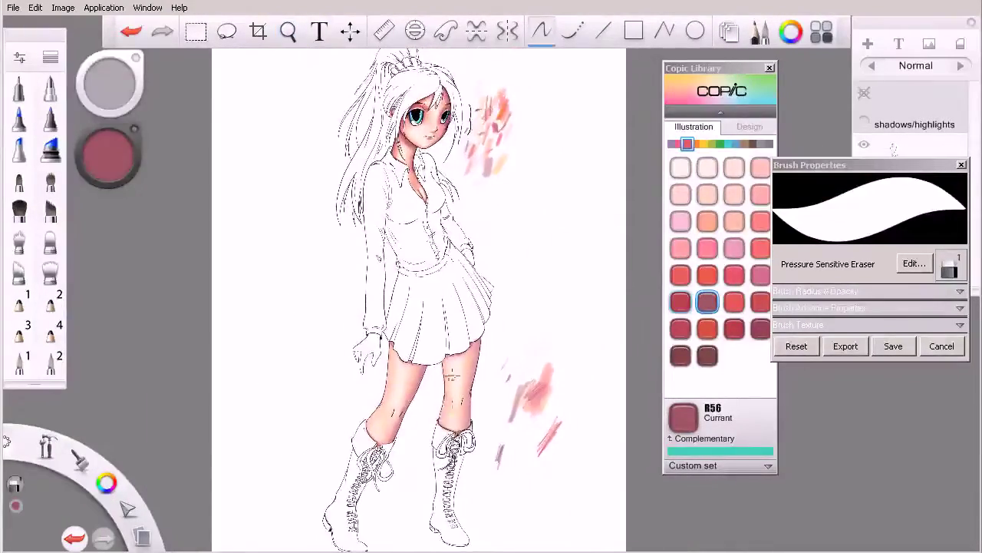
key("space")
left_click_drag(434, 175, 476, 171)
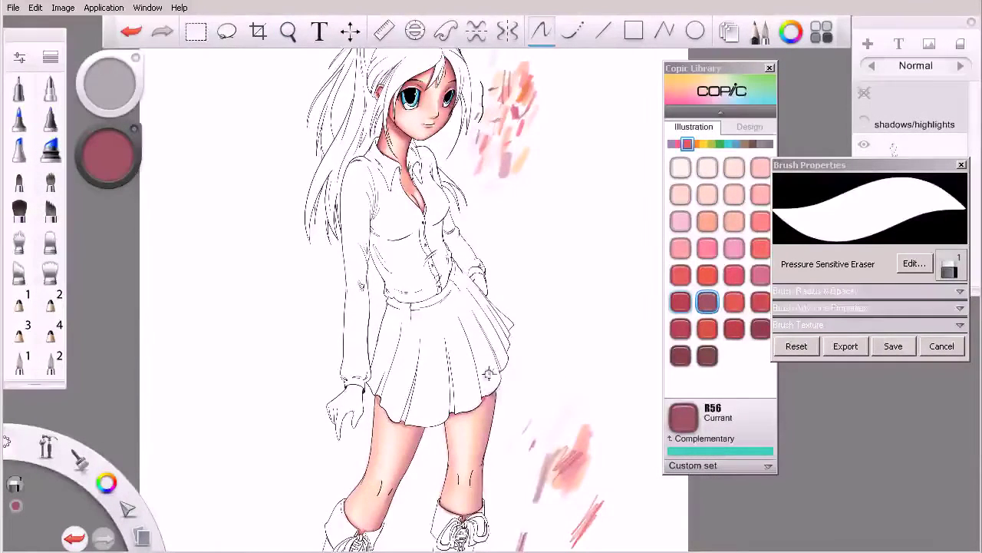
key("space")
mouse_move(511, 394)
left_mouse_down()
mouse_move(530, 390)
mouse_move(532, 330)
mouse_move(577, 335)
left_mouse_up()
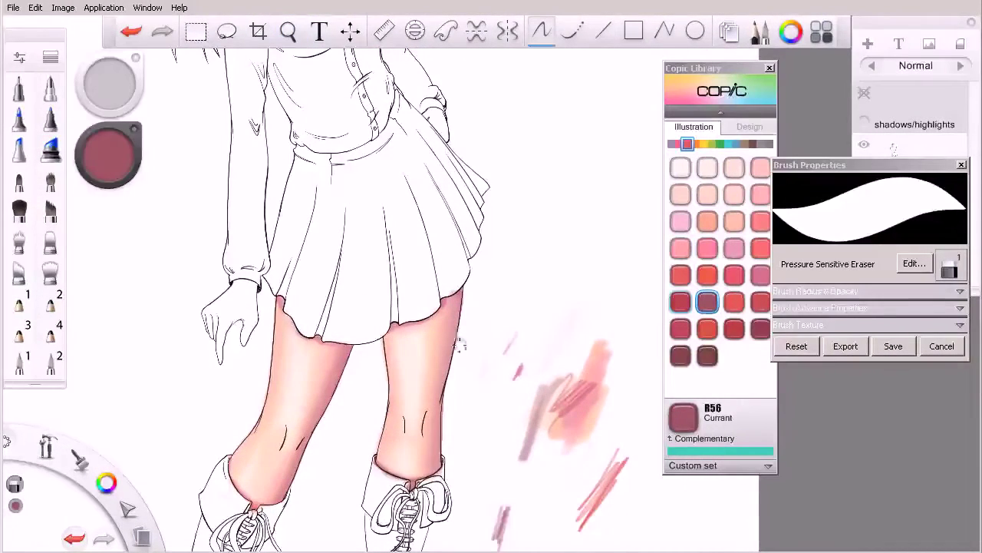
Step: Set the size of the Pressure Sensitive Eraser to 27.5
key("bracketleft")
key("bracketleft")
key("bracketleft")
key("bracketright")
key("bracketright")
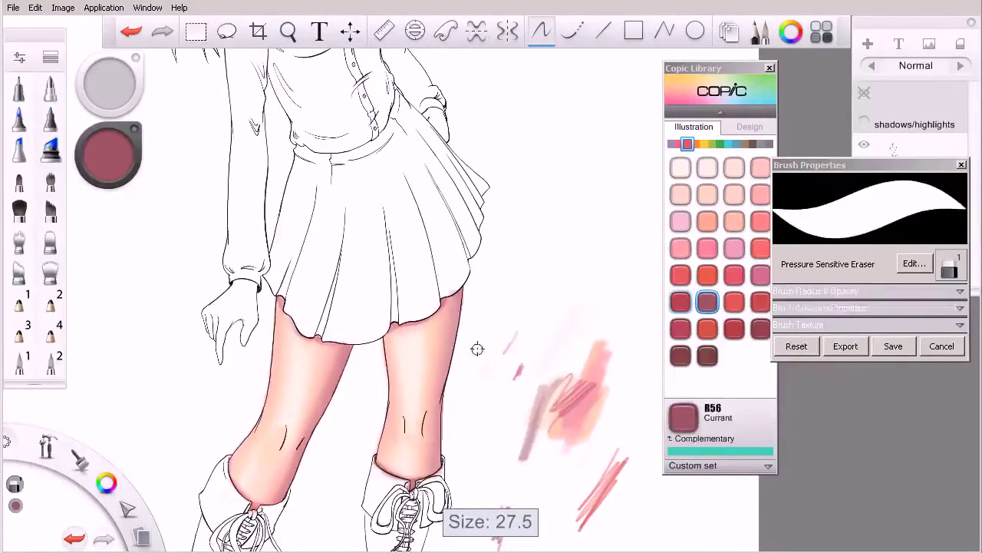
Step: Set the Copic Medium Broad Nib to size 20 with the colorless blender off and test Currant beside the legs
key("s")
key("bracketleft")
key("bracketleft")
key("bracketleft")
key("bracketleft")
key("bracketleft")
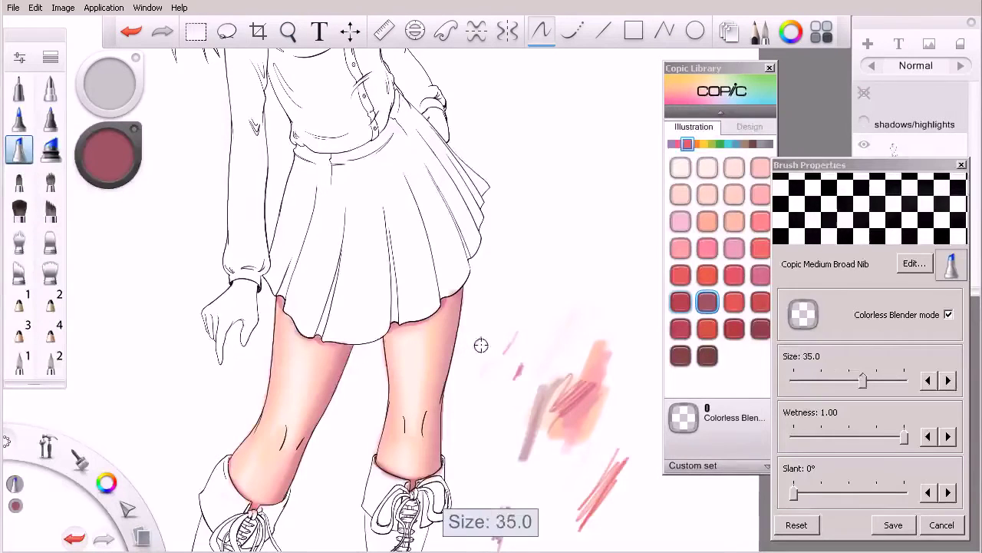
key("e")
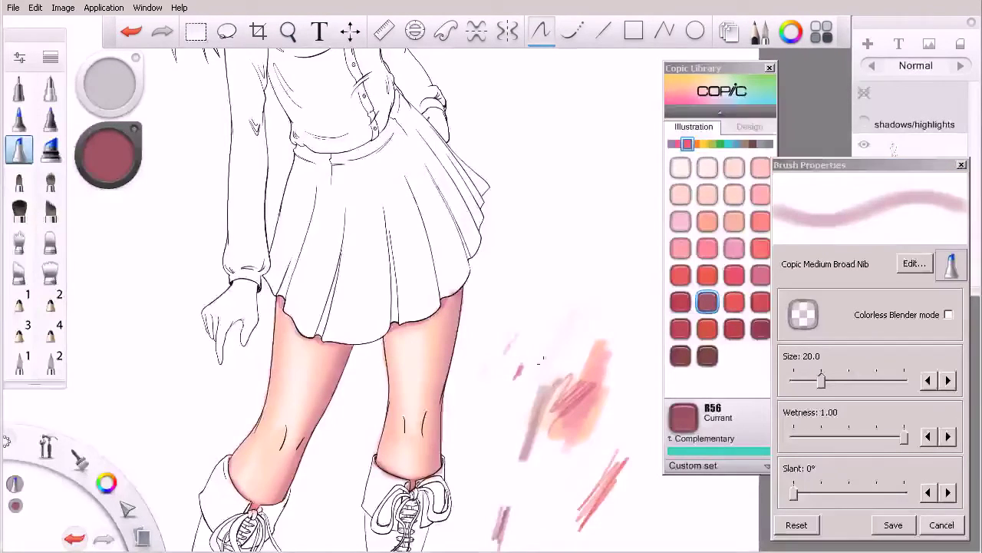
mouse_move(507, 325)
left_mouse_down()
mouse_move(498, 433)
mouse_move(496, 401)
left_mouse_up()
Step: Deepen the shadow along the right leg's outer edge with thin Currant strokes
key("space")
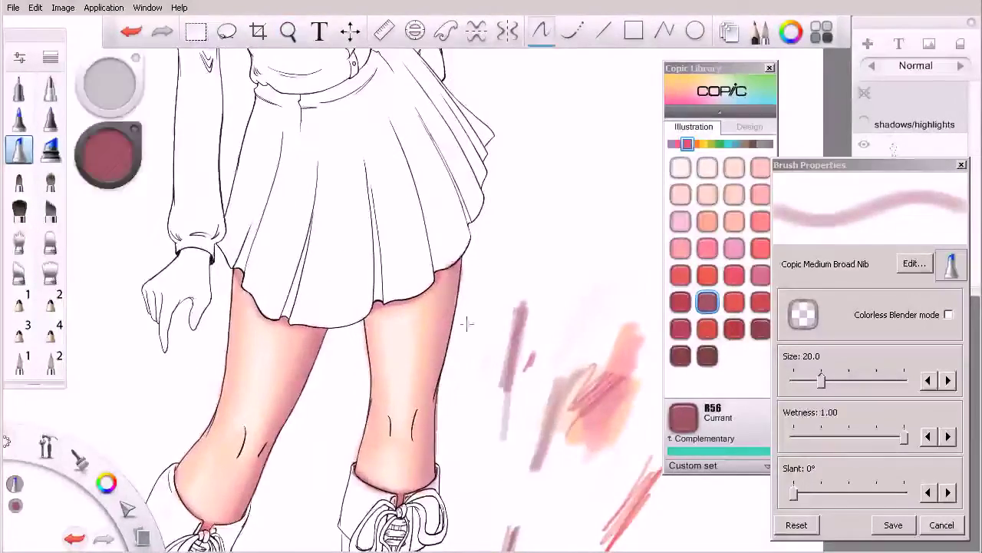
left_click_drag(460, 260, 446, 345)
left_click_drag(436, 389, 434, 396)
Step: Darken the right leg's outer edge and the left leg's inner edge with Garnet R39, then turn on the colorless blender
left_click(759, 328)
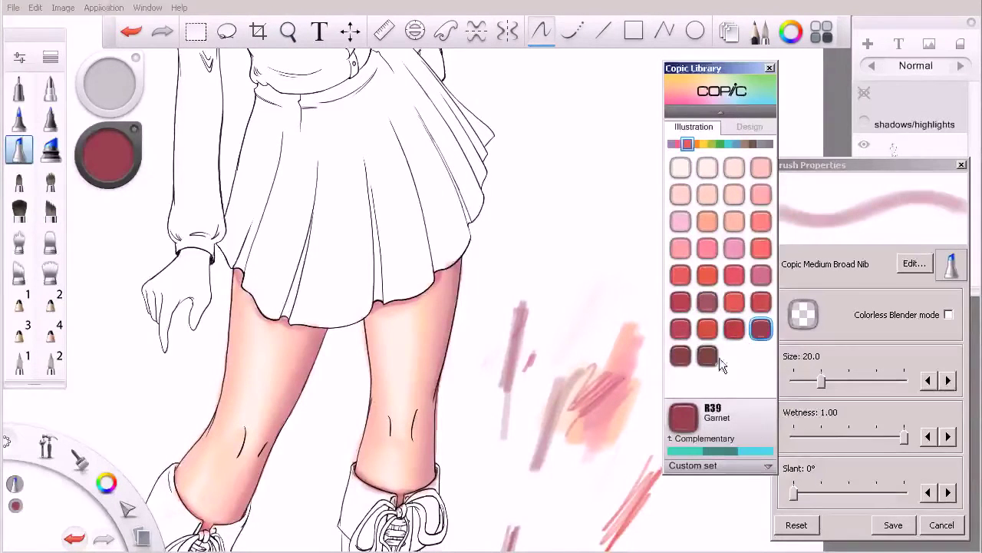
left_click_drag(459, 260, 427, 485)
mouse_move(324, 329)
left_mouse_down()
mouse_move(240, 525)
mouse_move(326, 318)
left_mouse_up()
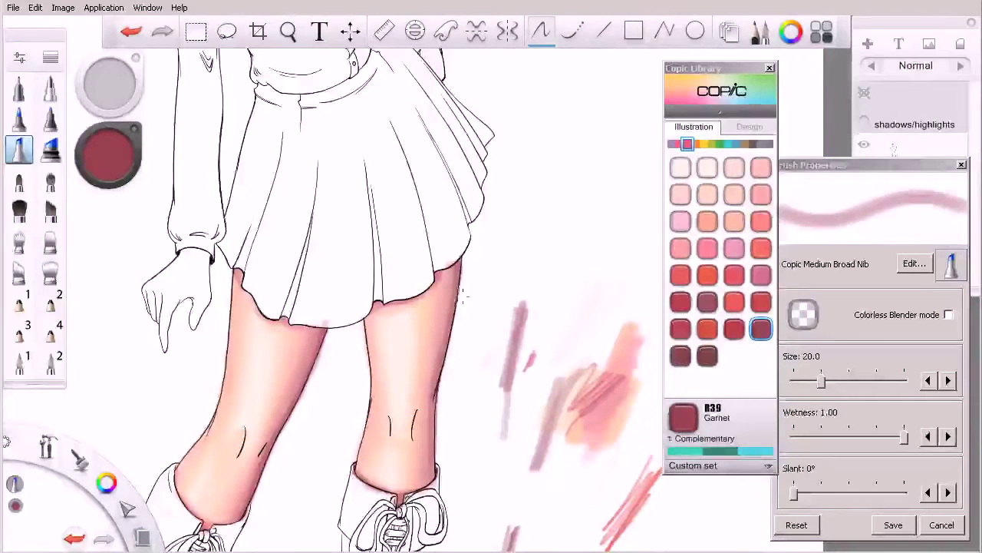
left_click(948, 315)
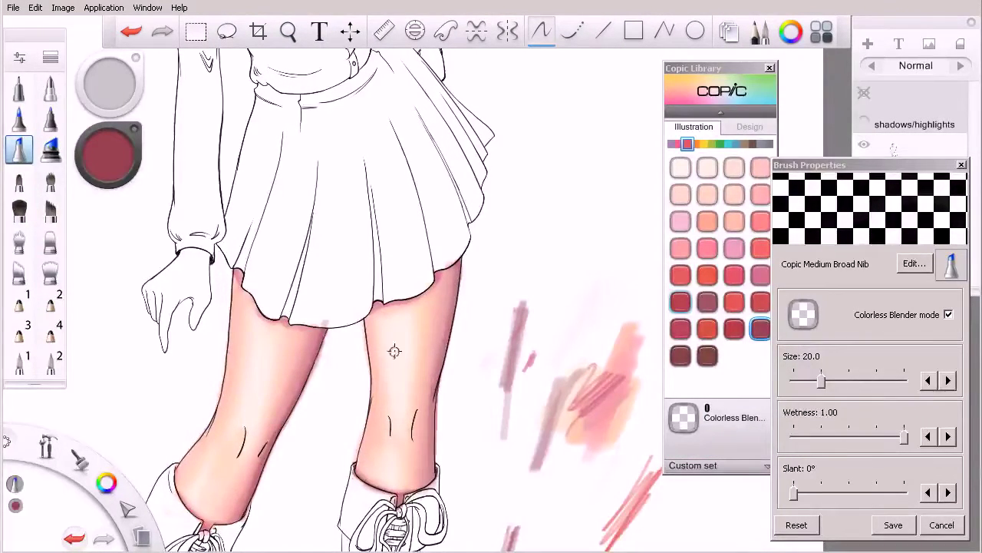
Step: Examine the blended shading and the knees of both legs from a distance and up close
key("space")
left_click_drag(329, 386, 399, 387)
left_click_drag(424, 422, 465, 367)
key("space")
left_click_drag(429, 308, 487, 314)
key("space")
left_click_drag(527, 346, 555, 282)
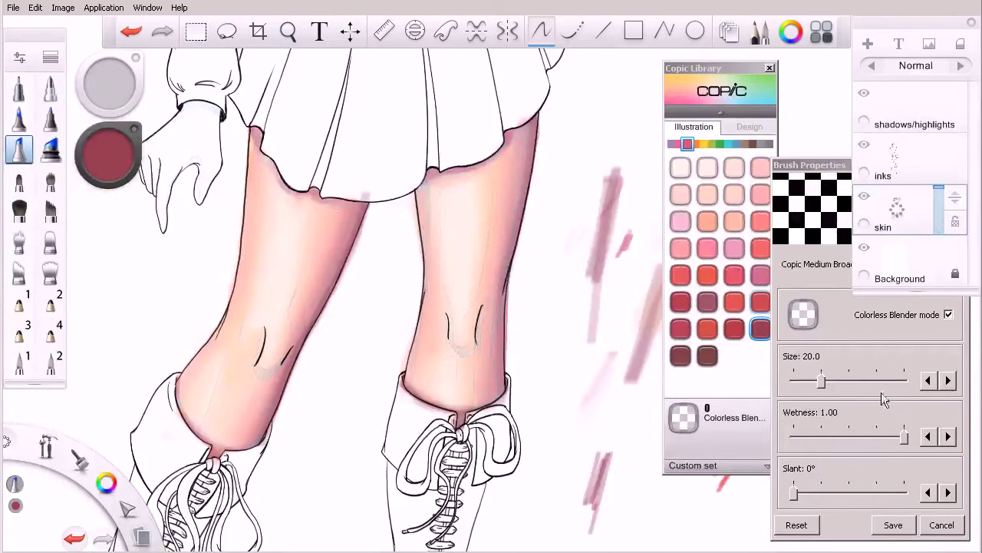
Step: Turn off the colorless blender, set the marker size to 14 and hide the shadows/highlights layer
left_click(949, 315)
left_click_drag(562, 375, 556, 408)
key("ctrl+z")
left_click_drag(821, 381, 805, 389)
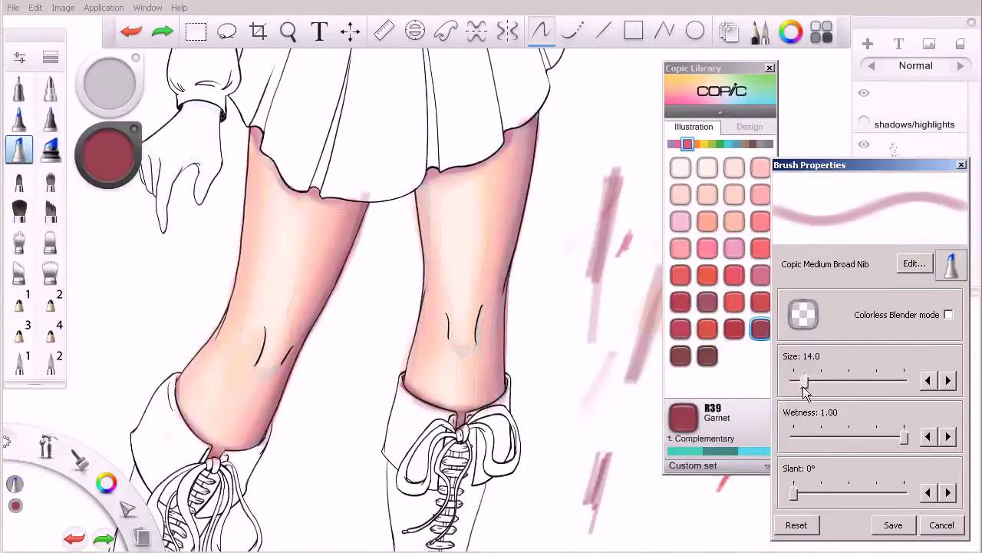
left_click(863, 93)
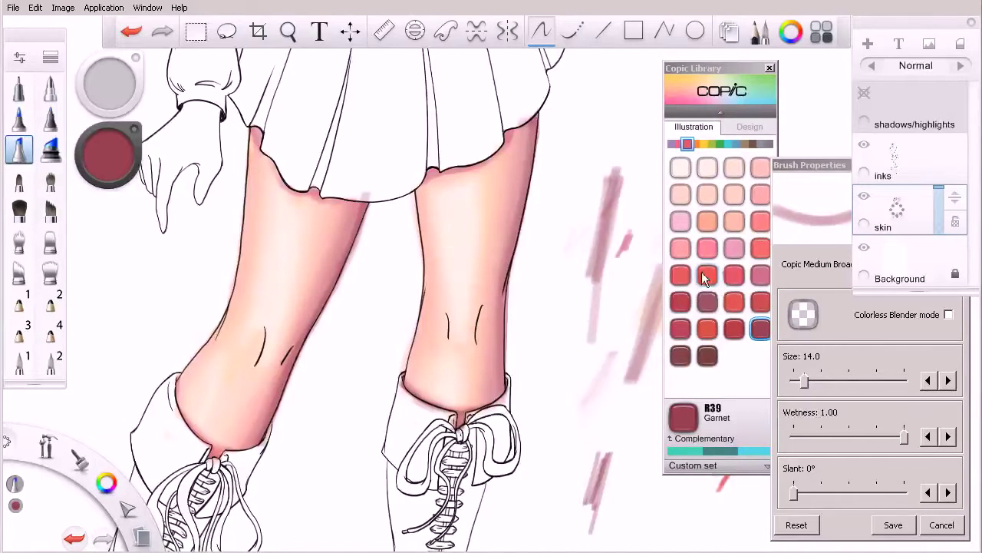
Step: Choose Rose Red R85, test it beside the legs and undo the last stroke
left_click(692, 145)
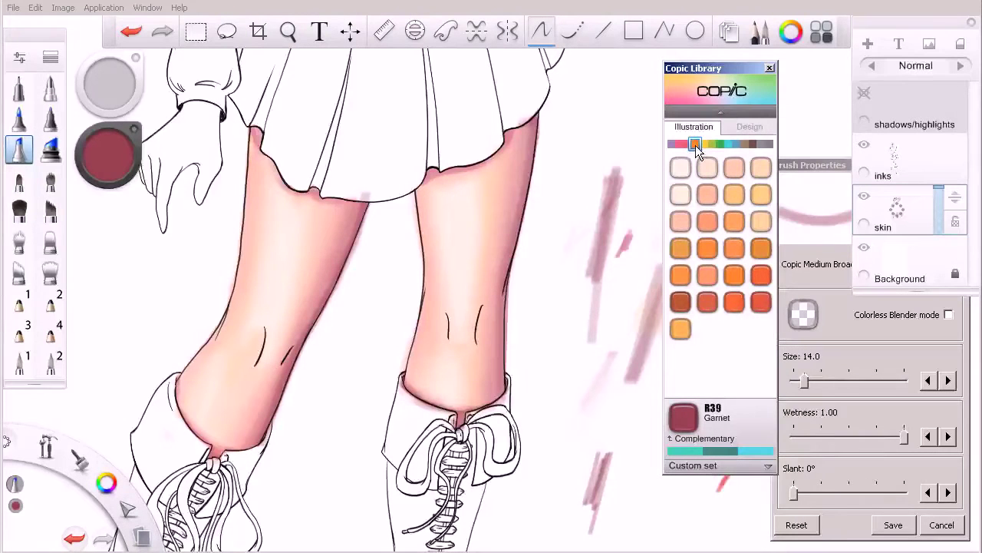
left_click(761, 275)
left_click_drag(576, 355, 577, 411)
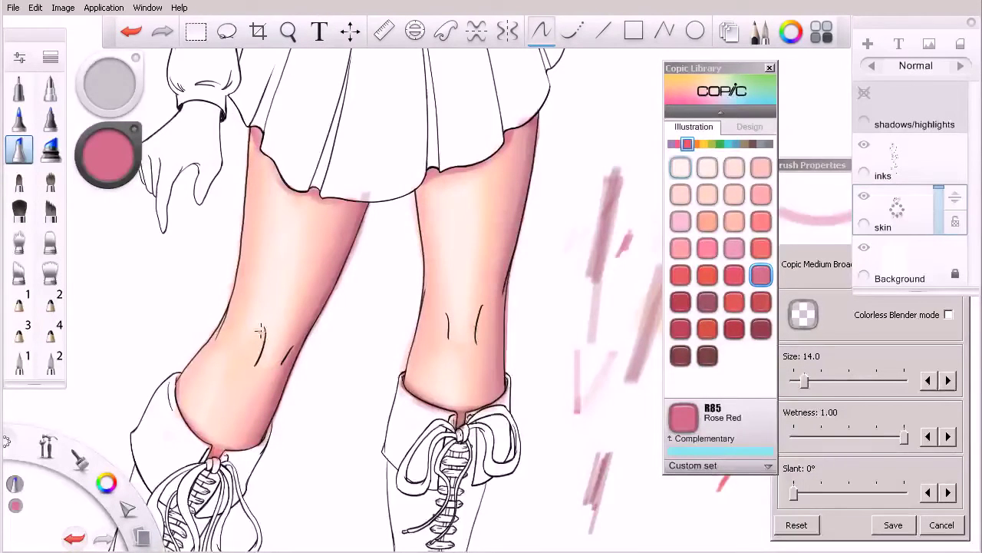
key("ctrl+z")
Step: Blend the skin just above the right boot's laces with the Copic Super Brush Nib, then turn off the colorless blender
left_click(19, 121)
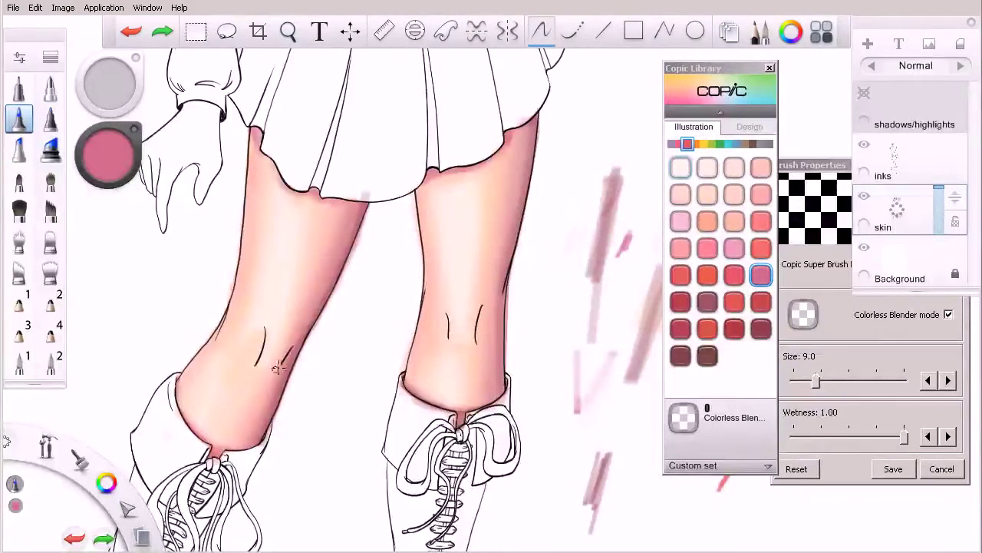
left_click_drag(459, 416, 463, 395)
left_click(880, 322)
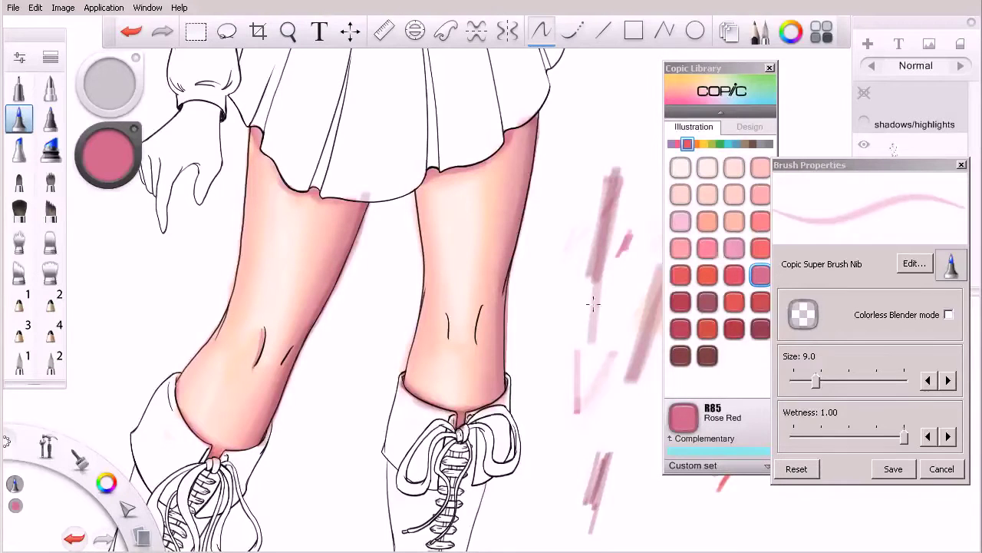
Step: Choose Rose Mist R83 and shade below the left leg's knee, using the shadows/highlights layer as a brief reference
left_click(738, 254)
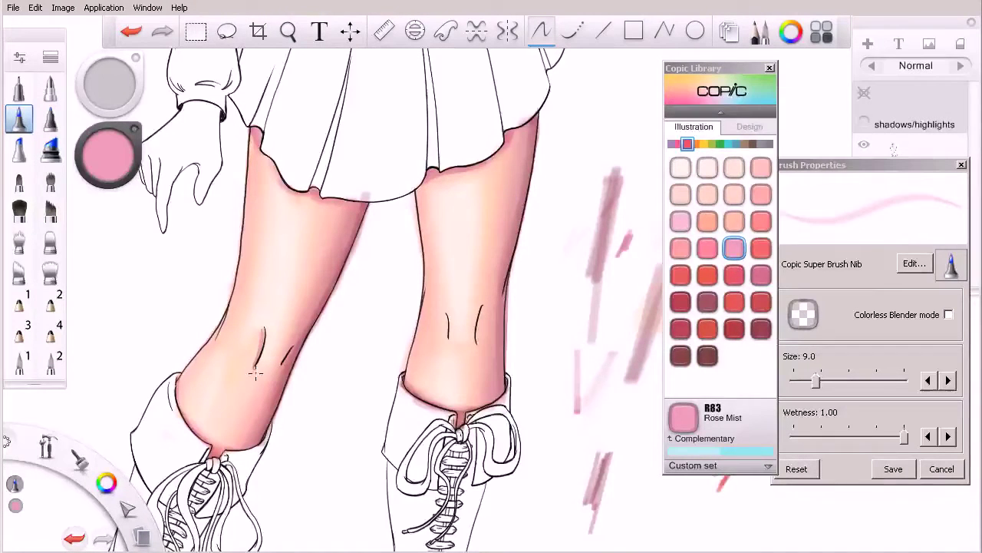
left_click(862, 92)
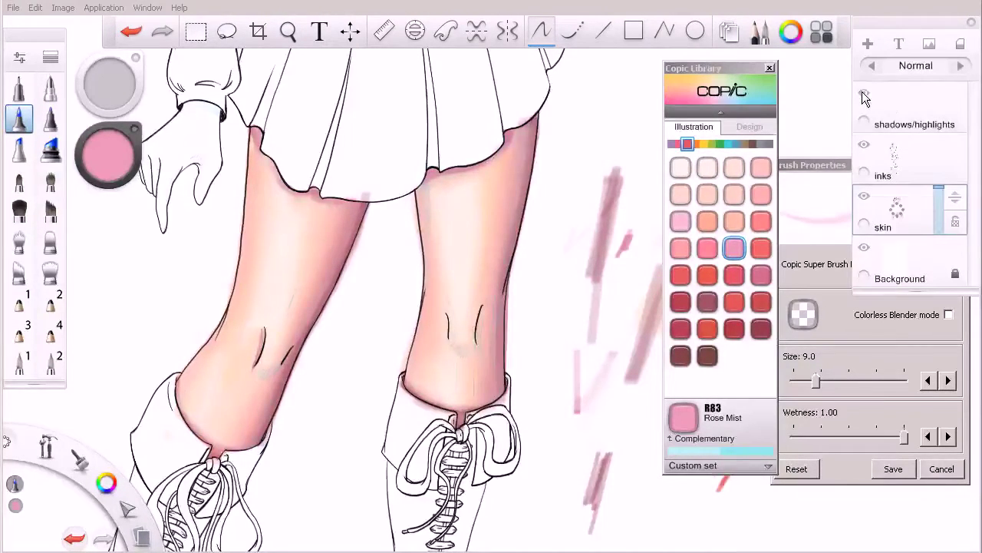
left_click(864, 92)
left_click_drag(271, 375, 273, 370)
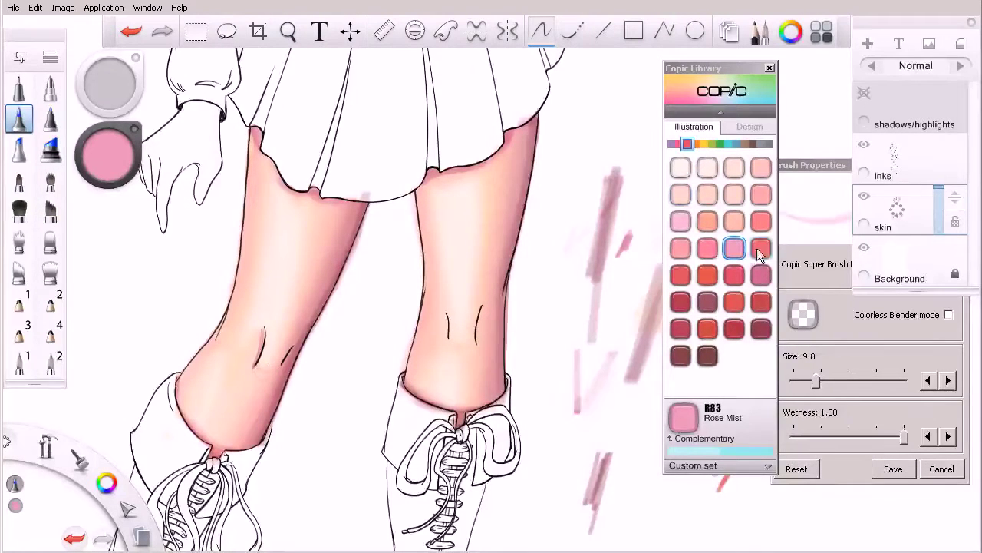
Step: Deepen the shadow below the left leg's knee with Rose Red R85, and soften it using the Copic Medium Broad Nib's colorless blender
left_click(760, 275)
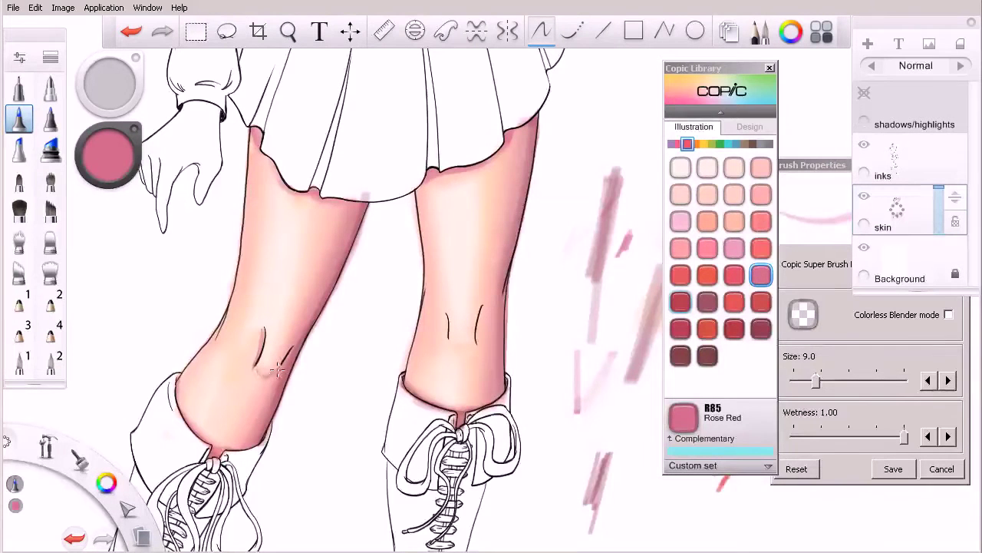
left_click_drag(265, 370, 280, 364)
left_click(19, 149)
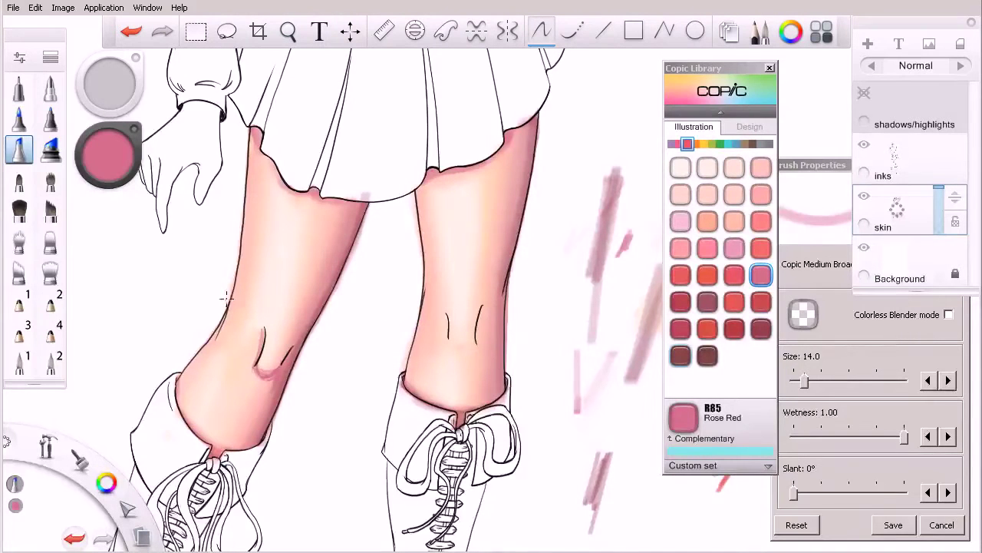
left_click(871, 317)
left_click_drag(265, 373, 281, 365)
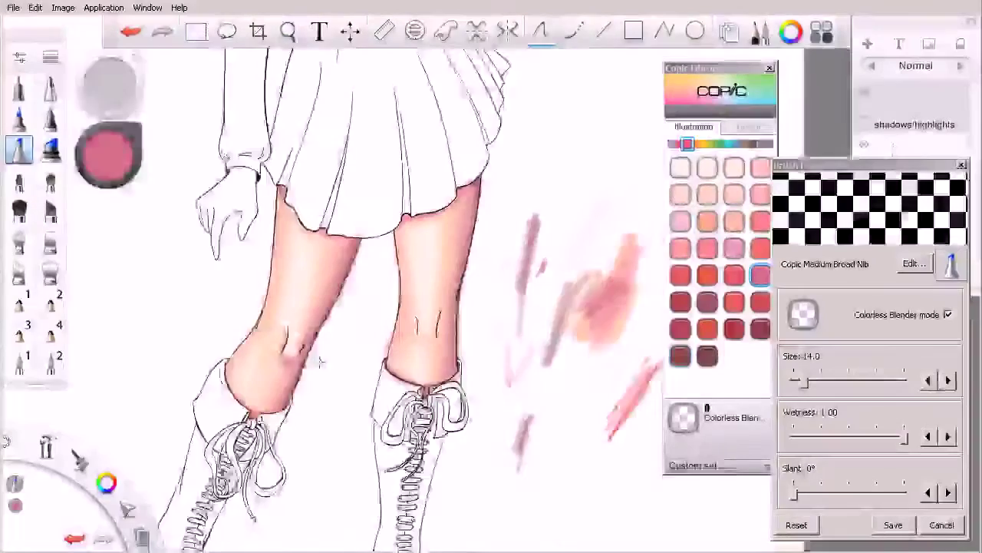
Step: Turn off the colorless blender, tint the left leg's skin around the knee with Rose Pink R81, and turn the blender back on
scroll(351, 362, "up", 3)
left_click(949, 314)
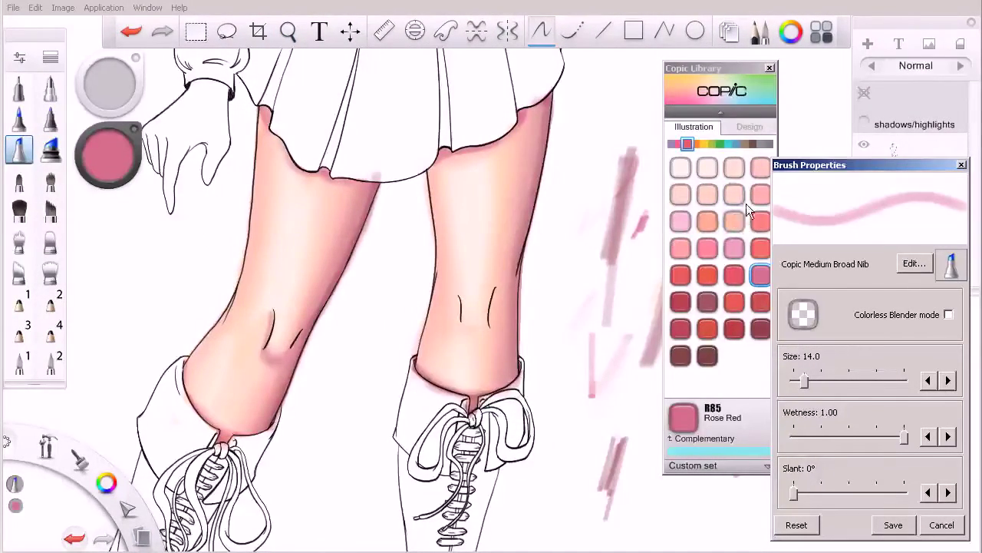
left_click(682, 224)
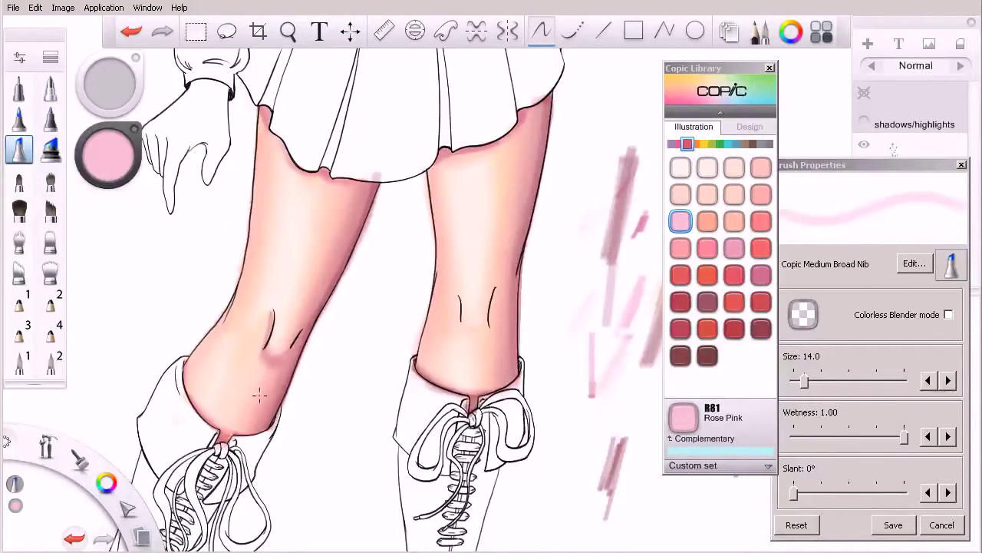
left_click(949, 315)
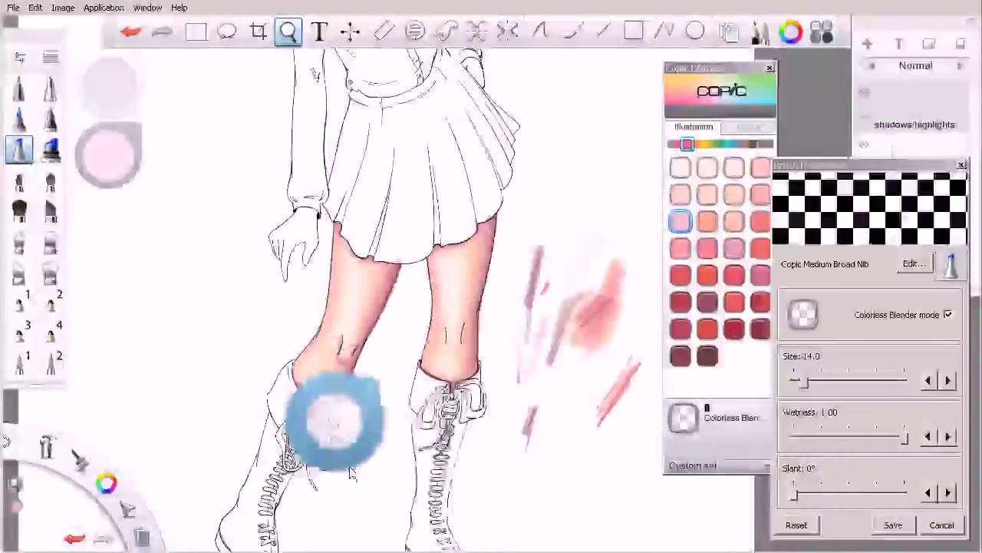
left_click_drag(463, 447, 491, 435)
left_click_drag(473, 300, 521, 282)
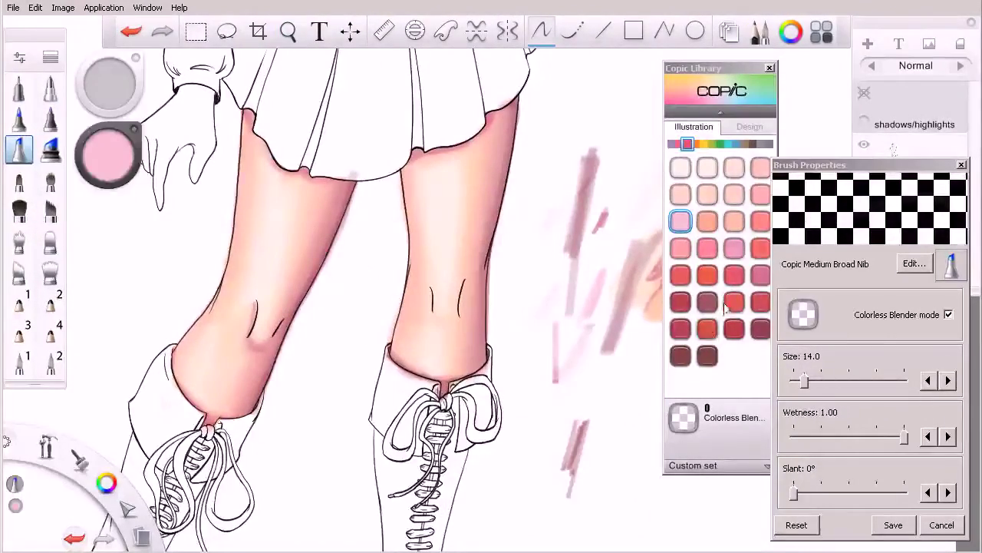
Step: Show the shadows/highlights layer as a guide, turn off the colorless blender and shade below the right leg's knee with Rose Red R85
left_click(733, 253)
left_click(864, 96)
left_click(864, 96)
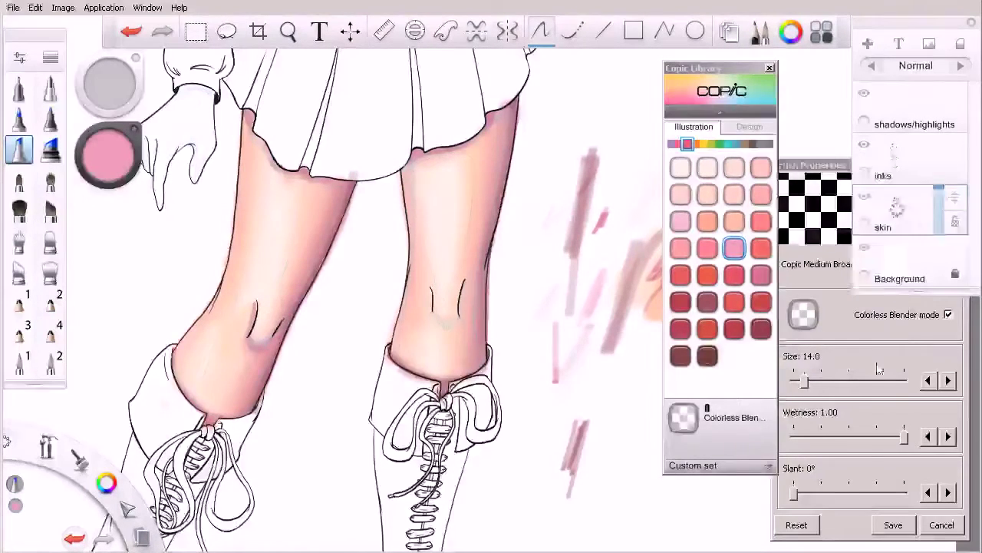
left_click(803, 316)
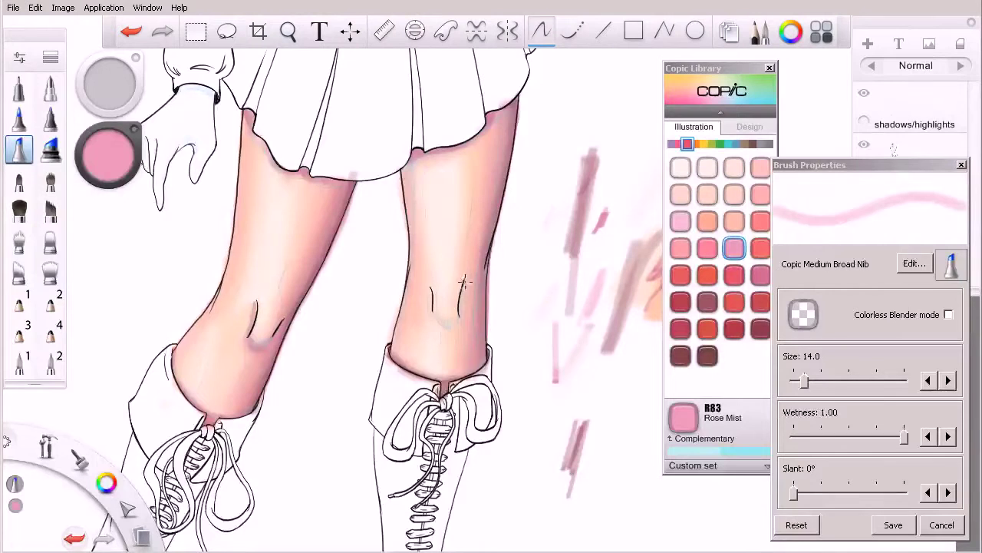
left_click(760, 275)
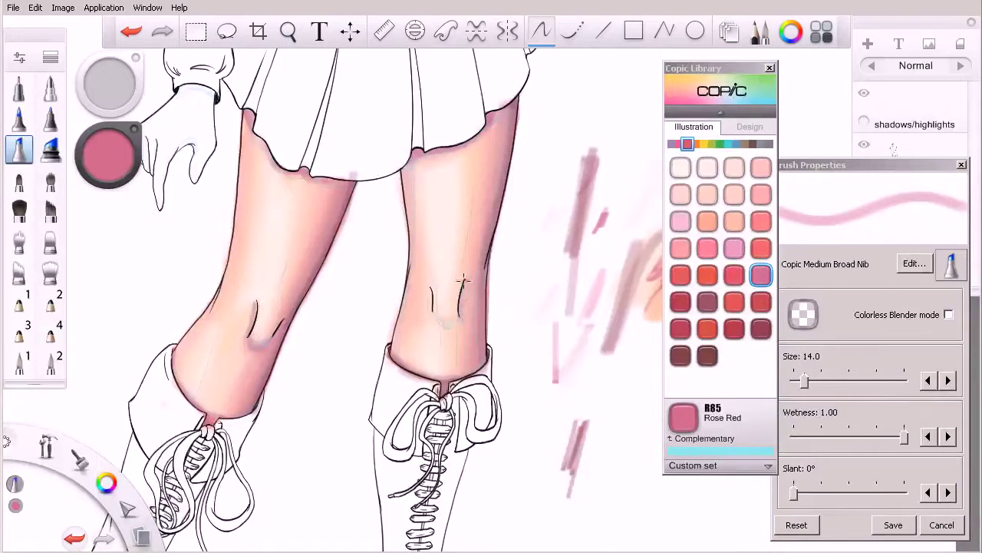
mouse_move(458, 350)
left_mouse_down()
mouse_move(434, 313)
mouse_move(438, 322)
mouse_move(459, 316)
mouse_move(434, 319)
mouse_move(453, 318)
mouse_move(436, 320)
mouse_move(453, 329)
mouse_move(463, 298)
left_mouse_up()
Step: Hide the shadows/highlights layer and build up the right knee's shading with Rose Mist R83 and Light Tea Rose R12
left_click(733, 248)
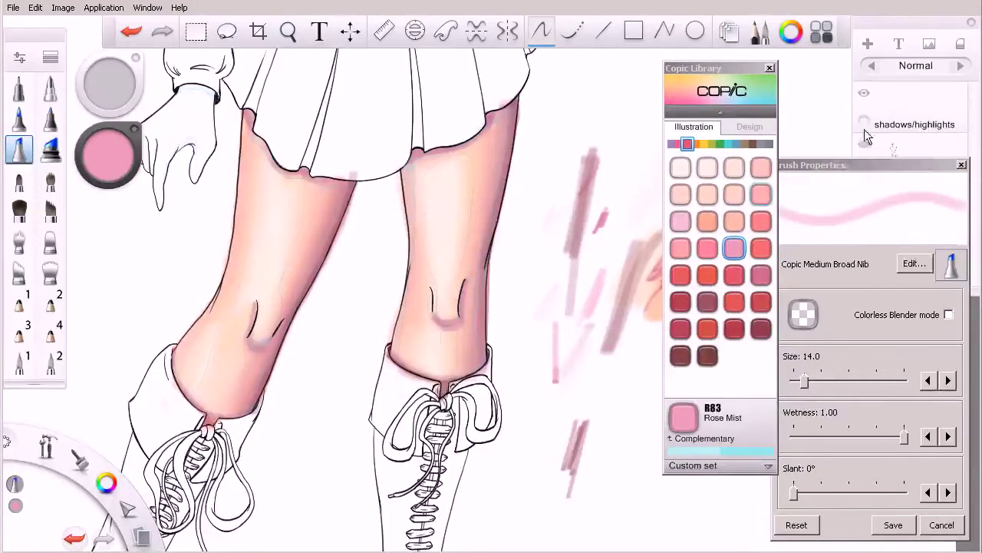
left_click(863, 93)
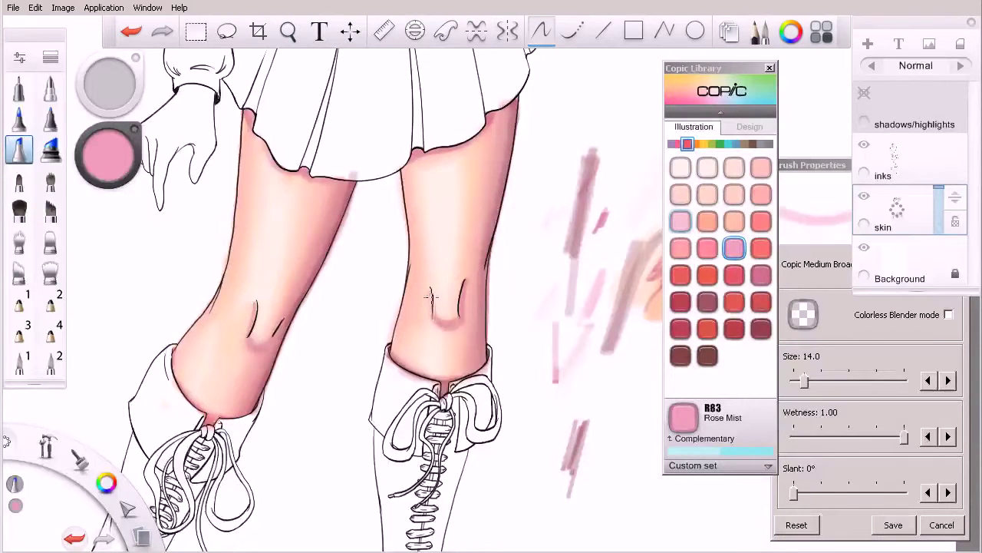
left_click_drag(456, 323, 466, 302)
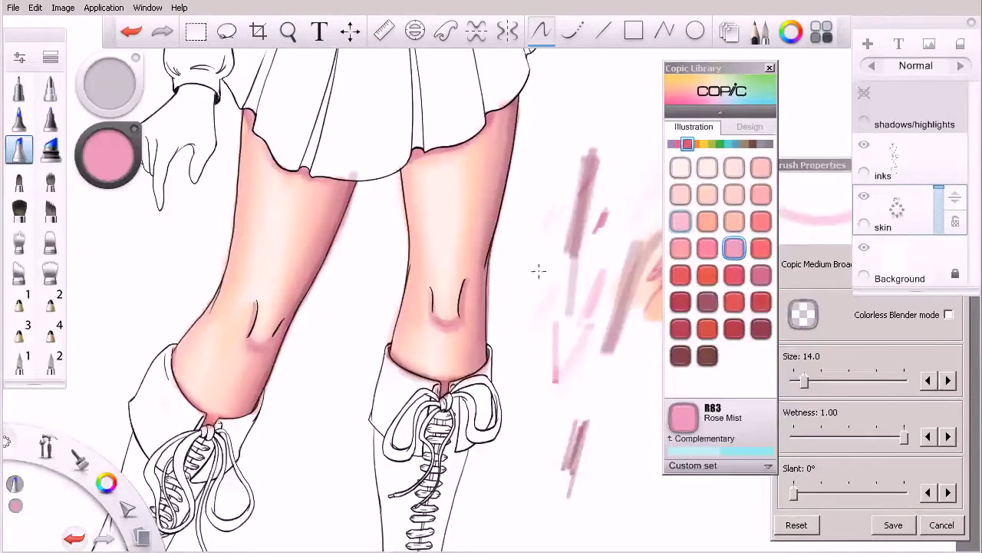
left_click(733, 222)
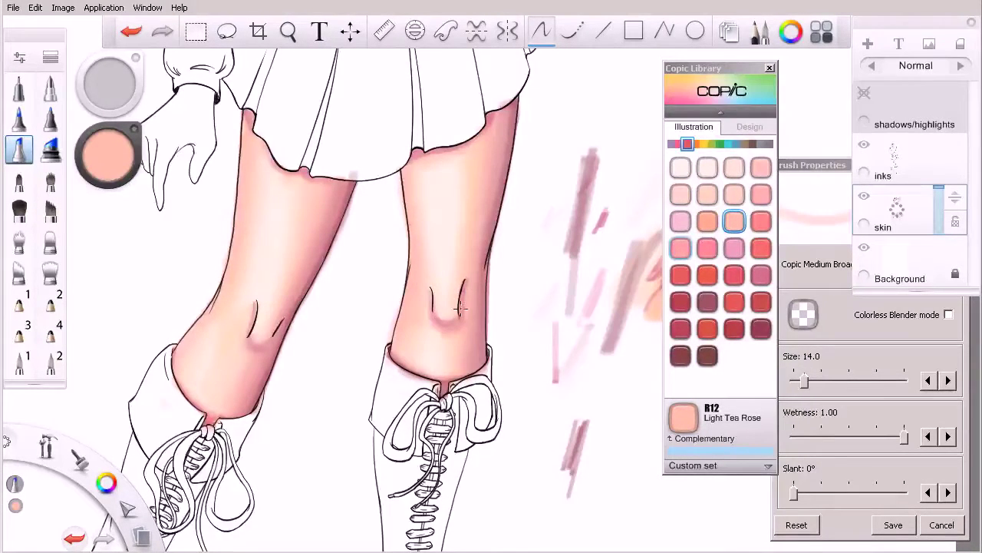
left_click(734, 248)
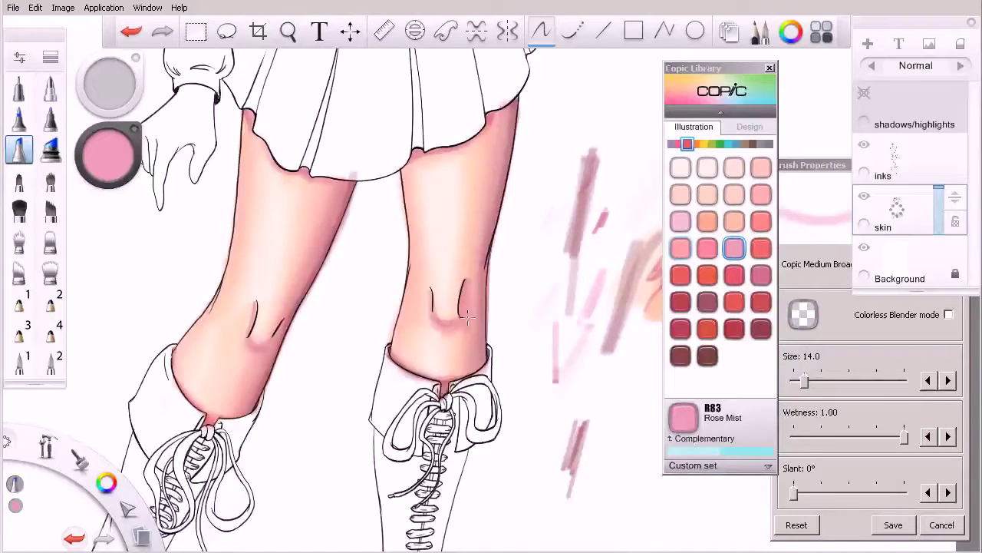
Step: Blend the shading around both knees and the left thigh below the skirt hem with the colorless blender
left_click(929, 334)
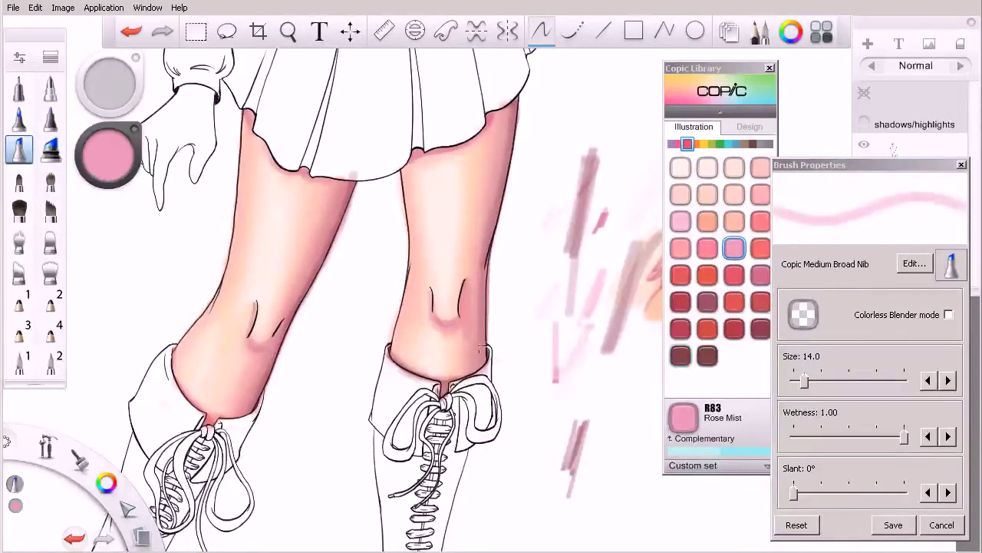
left_click(913, 314)
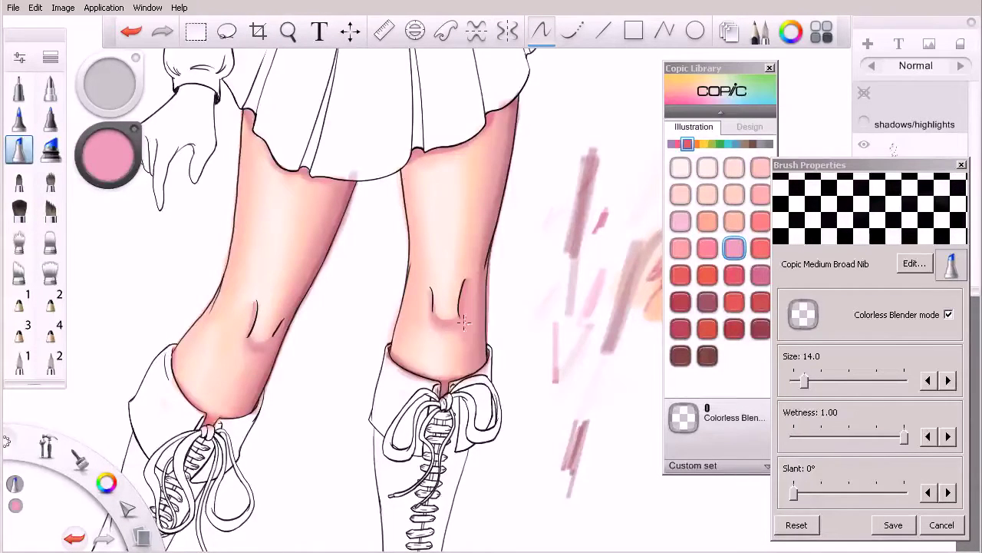
mouse_move(438, 324)
left_mouse_down()
mouse_move(434, 331)
mouse_move(440, 310)
mouse_move(451, 315)
left_mouse_up()
mouse_move(425, 304)
left_mouse_down()
mouse_move(446, 333)
mouse_move(446, 309)
left_mouse_up()
left_click_drag(249, 323, 244, 335)
mouse_move(244, 113)
left_mouse_down()
mouse_move(245, 133)
mouse_move(253, 112)
left_mouse_up()
left_click_drag(299, 164, 359, 185)
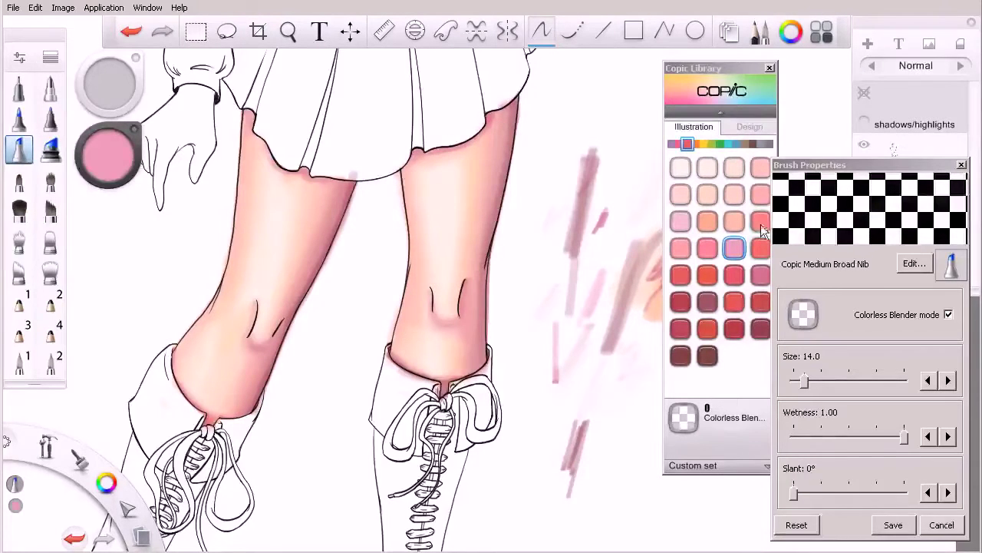
Step: Choose Currant R56 with the Copic Super Brush Nib, rotate the canvas and scribble a test patch beside the legs
key("s")
left_click(707, 305)
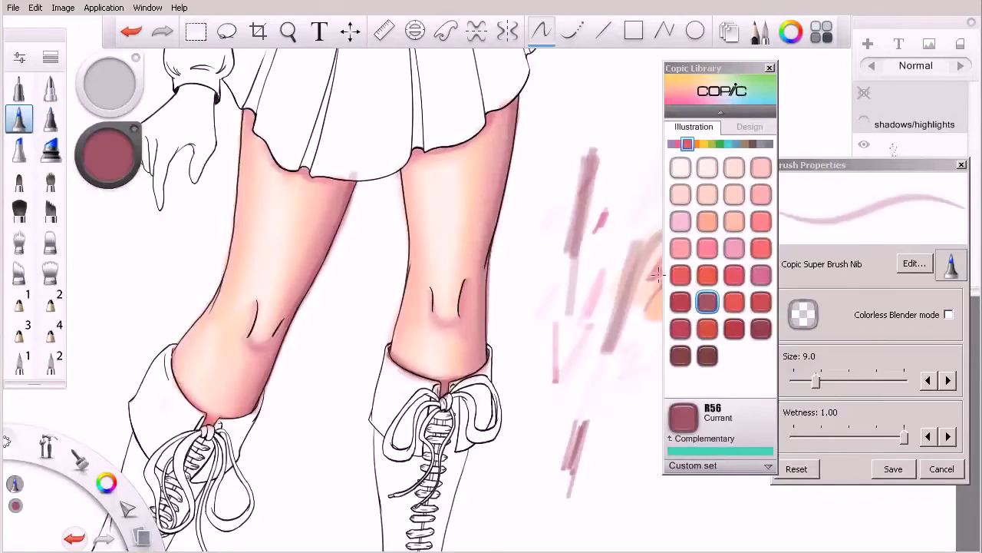
key("space")
left_click_drag(479, 262, 390, 131)
left_click_drag(496, 243, 327, 340)
mouse_move(307, 495)
left_mouse_down()
mouse_move(325, 480)
mouse_move(318, 519)
left_mouse_up()
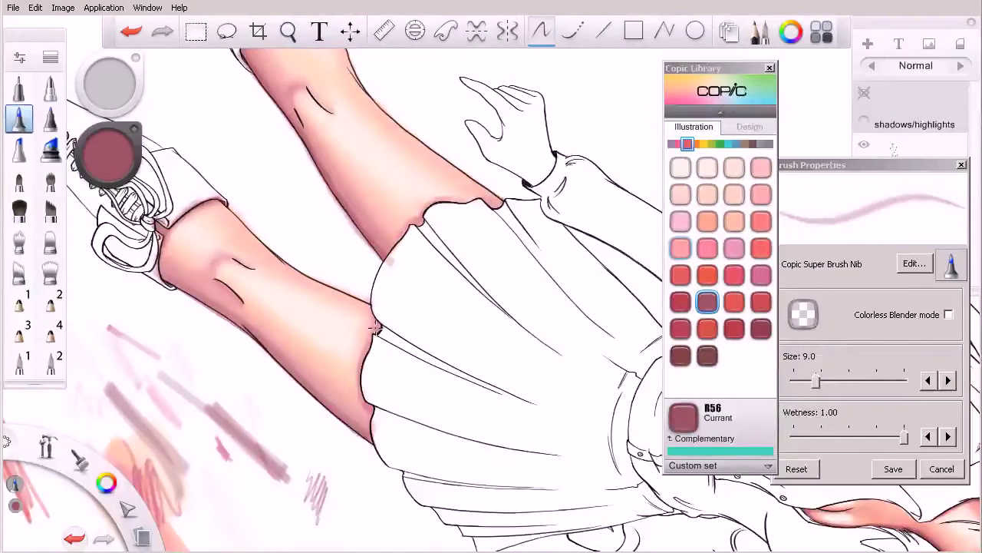
key("bracketright")
key("bracketright")
Step: Switch to the Copic Medium Broad Nib at size 10, turn off the colorless blender and make a test stroke beside the legs
left_click(22, 157)
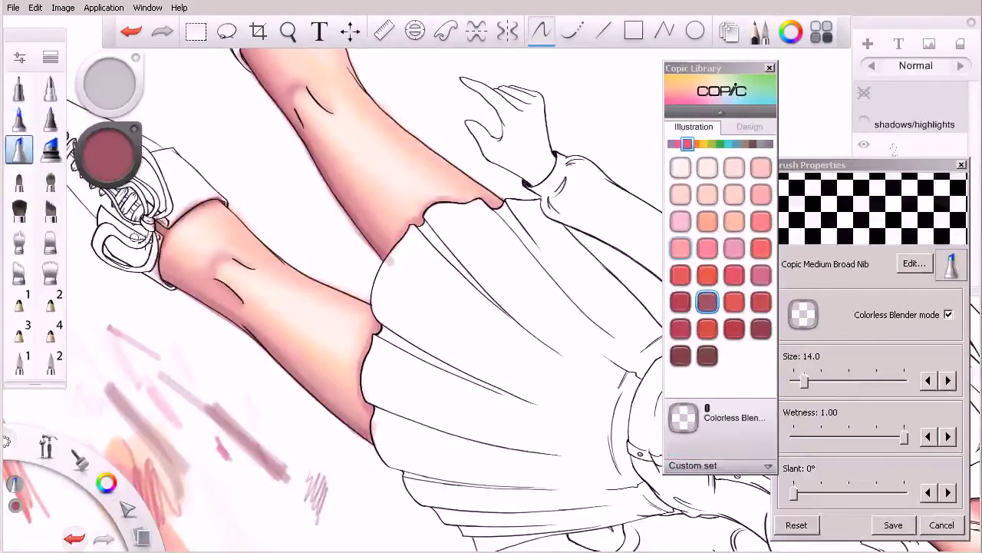
key("bracketleft")
key("bracketleft")
key("bracketleft")
key("bracketleft")
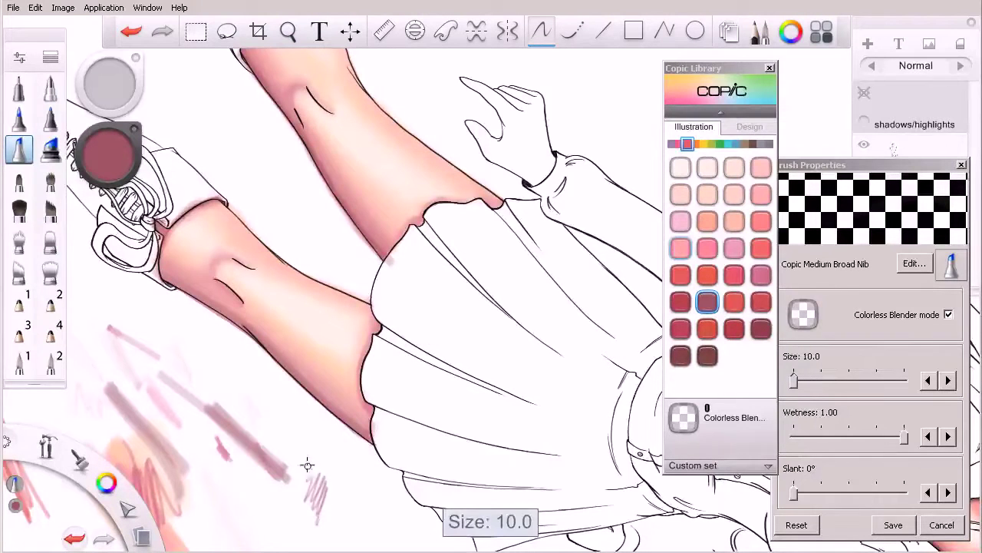
left_click(949, 314)
mouse_move(310, 448)
left_mouse_down()
mouse_move(302, 486)
mouse_move(306, 467)
left_mouse_up()
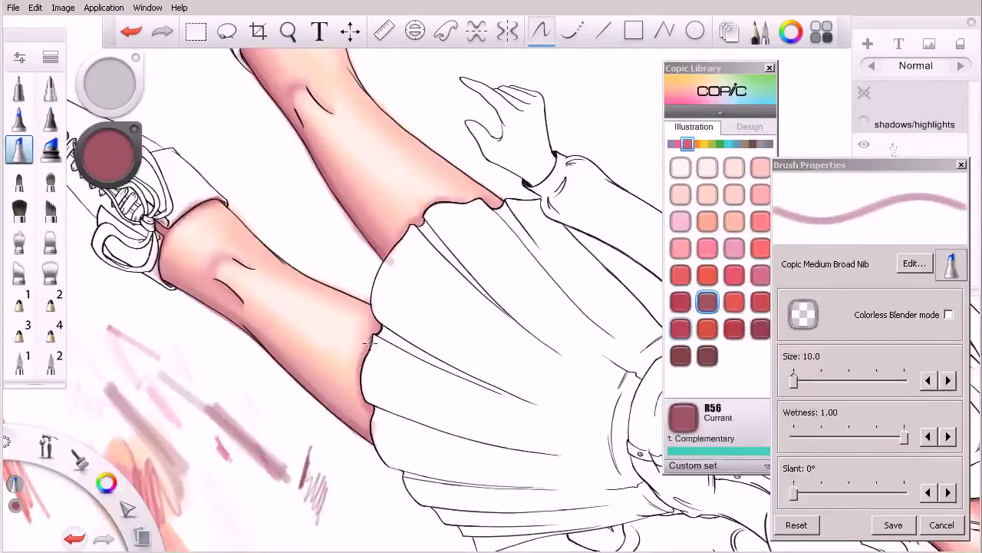
Step: Darken the cast shadows on both thighs along the skirt hem with Currant R56, rotating the canvas to follow the edge
left_click_drag(363, 360, 369, 344)
mouse_move(358, 399)
left_mouse_down()
mouse_move(358, 383)
mouse_move(374, 406)
mouse_move(371, 443)
left_mouse_up()
mouse_move(409, 226)
left_mouse_down()
mouse_move(383, 265)
mouse_move(410, 223)
mouse_move(401, 228)
mouse_move(439, 198)
mouse_move(464, 201)
left_mouse_up()
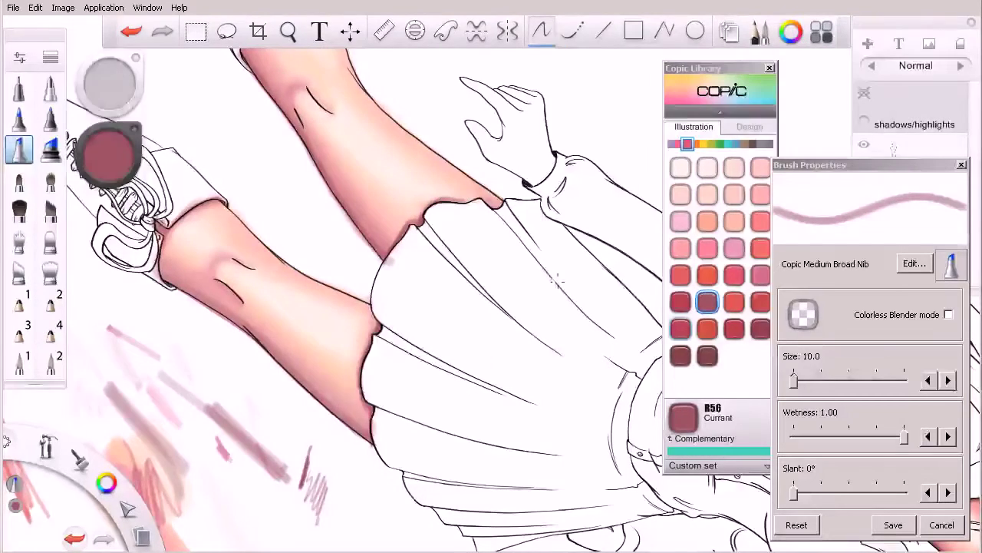
key("space")
left_click_drag(394, 391, 509, 336)
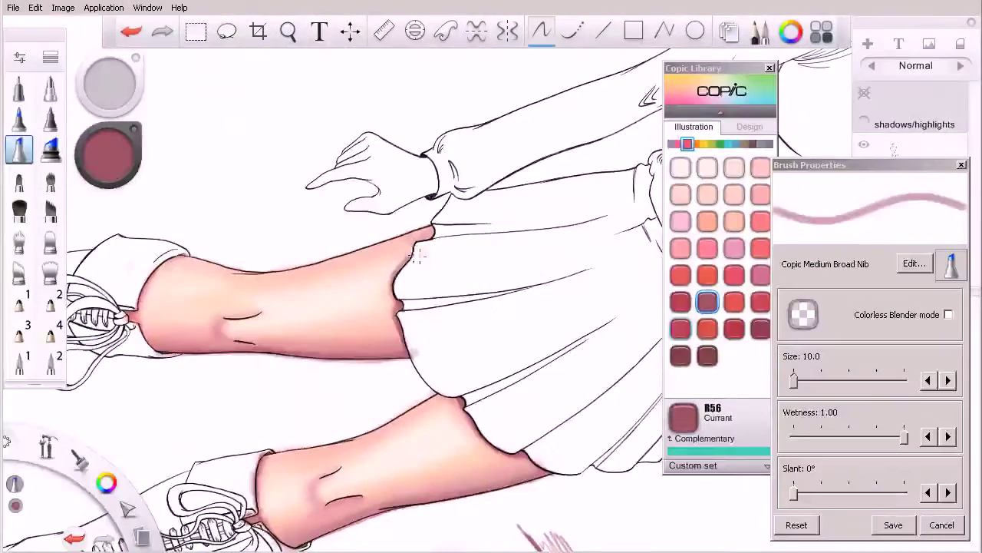
mouse_move(416, 244)
left_mouse_down()
mouse_move(402, 268)
mouse_move(415, 242)
left_mouse_up()
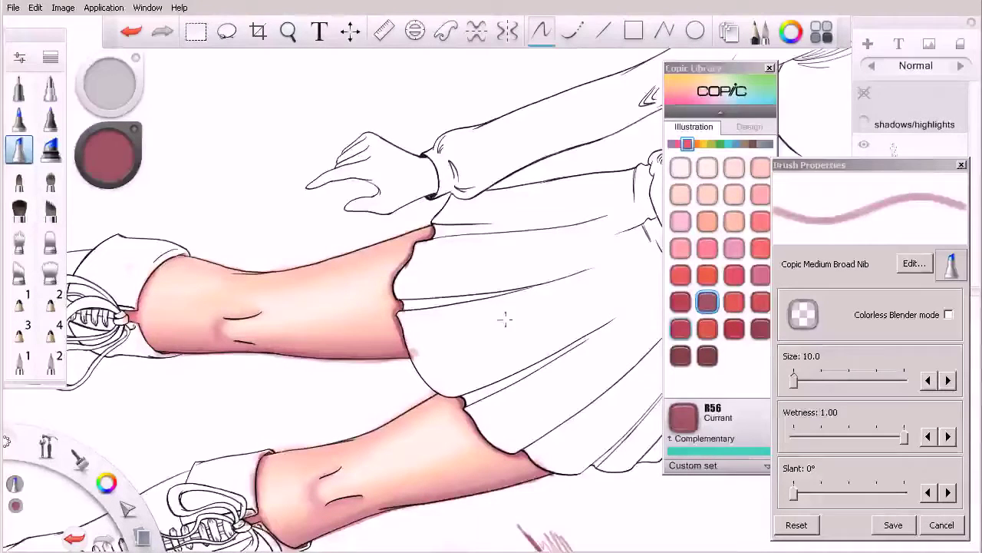
Step: Work Rose Red R85 into the hem shadows on the thighs and smooth them with the colorless blender
left_click(760, 275)
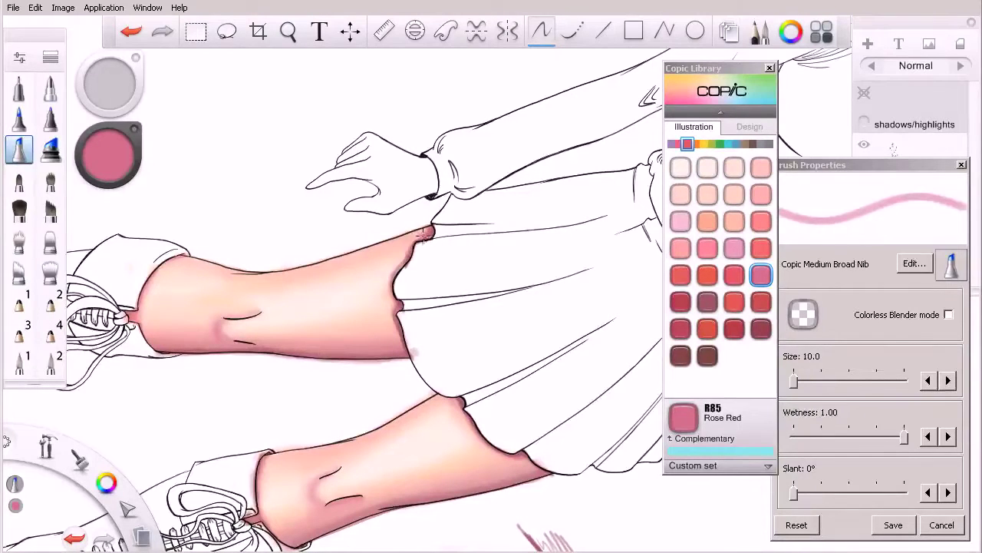
left_click(948, 315)
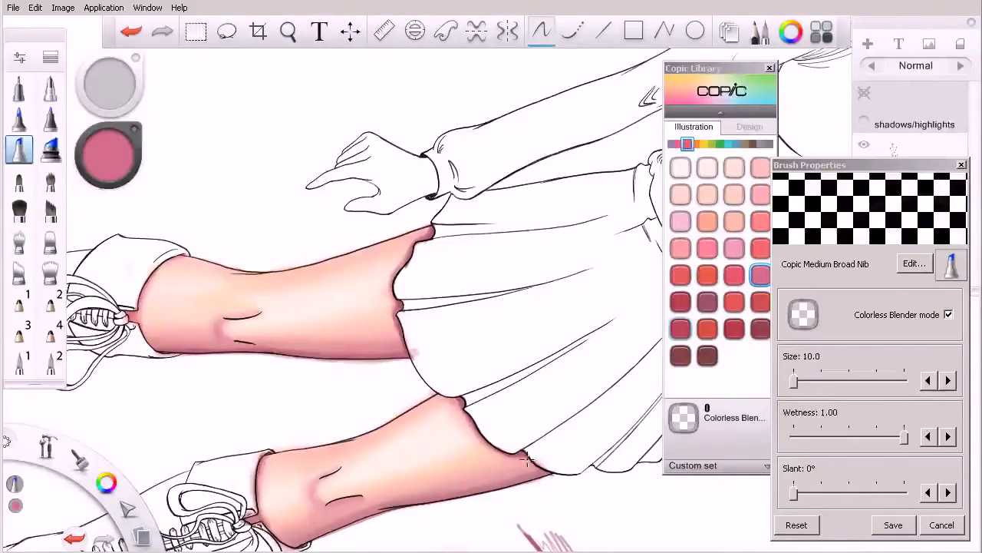
key("space")
left_click_drag(454, 423, 453, 449)
left_click_drag(469, 447, 404, 445)
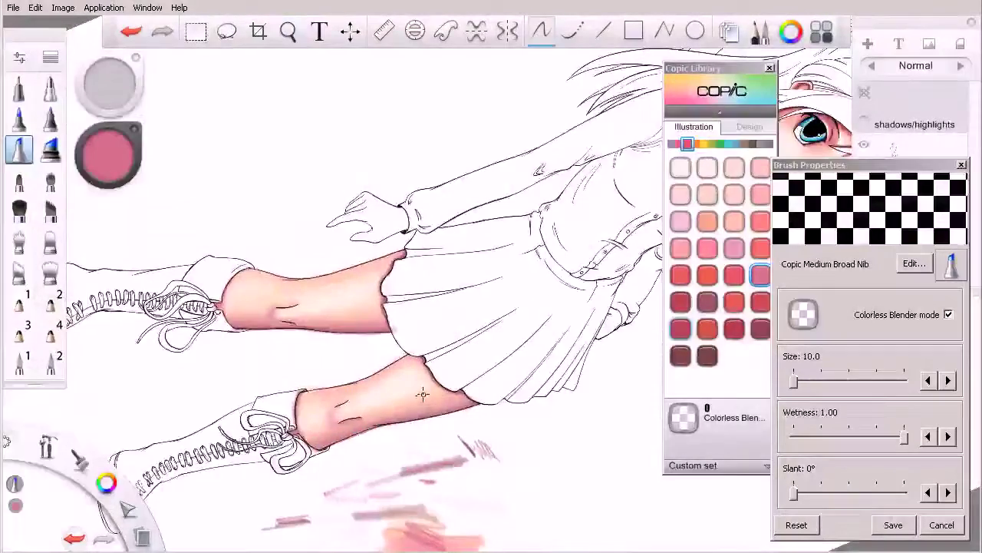
Step: Examine the finished leg shading from several zoom levels, up to most of the figure
key("ctrl+0")
key("space")
left_click_drag(524, 297, 610, 312)
left_click_drag(612, 368, 527, 325)
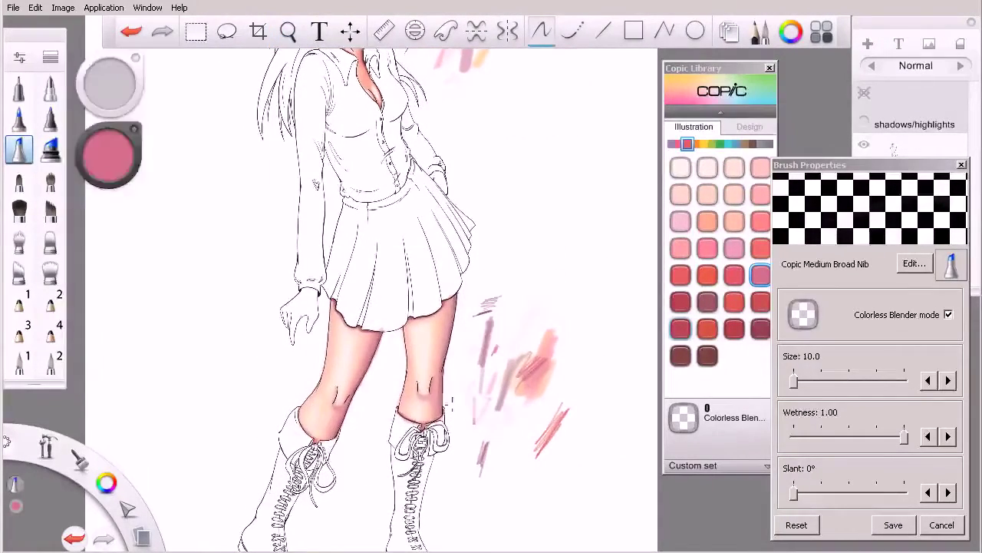
key("space")
left_click_drag(425, 398, 467, 390)
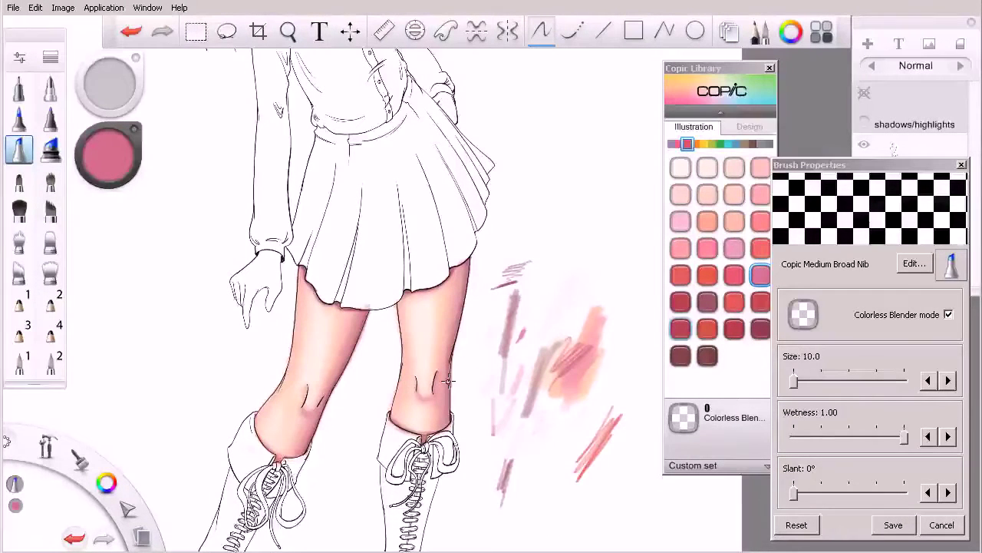
key("space")
left_click_drag(507, 297, 456, 368)
left_click_drag(455, 412, 455, 416)
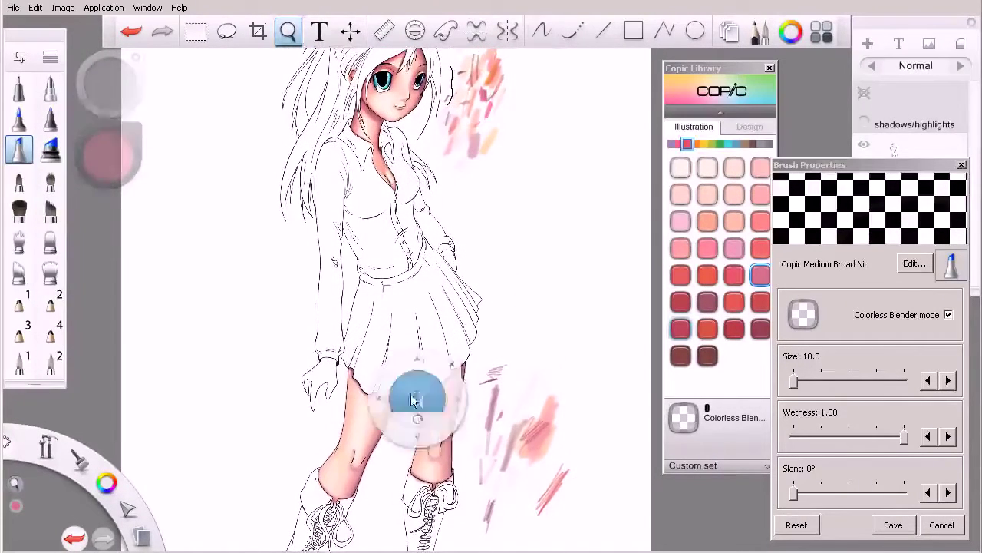